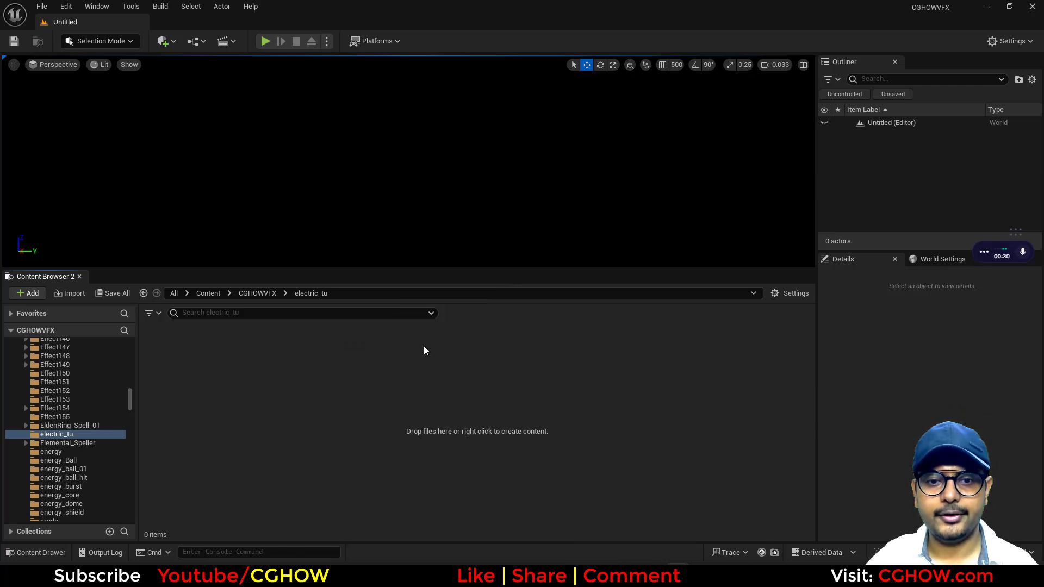
# - Create a new Material asset in electric_tu named m_electric and open it
pyautogui.rightClick(327, 344)
pyautogui.moveTo(329, 347)
pyautogui.click(266, 368)
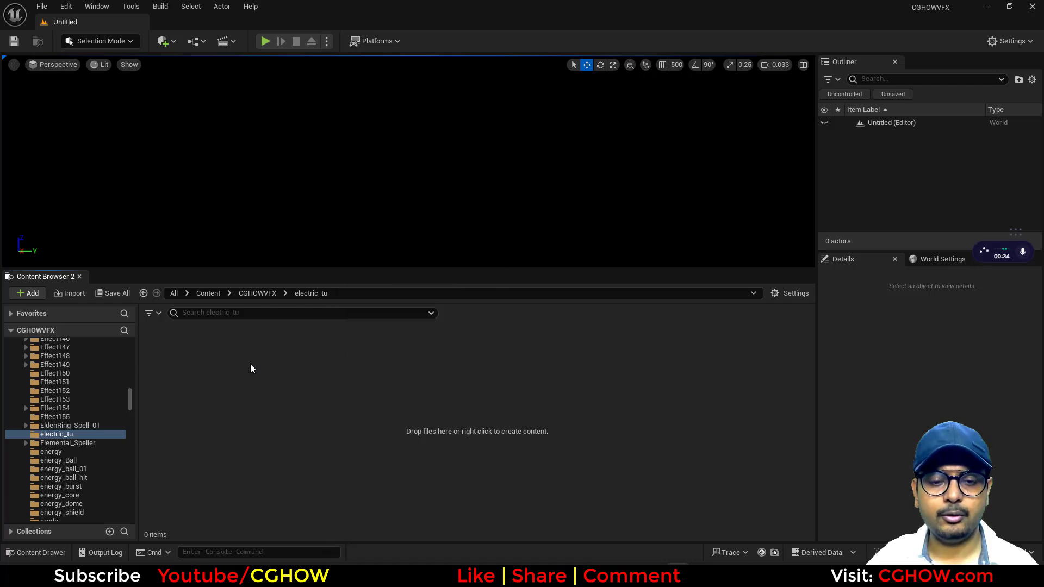
pyautogui.rightClick(341, 347)
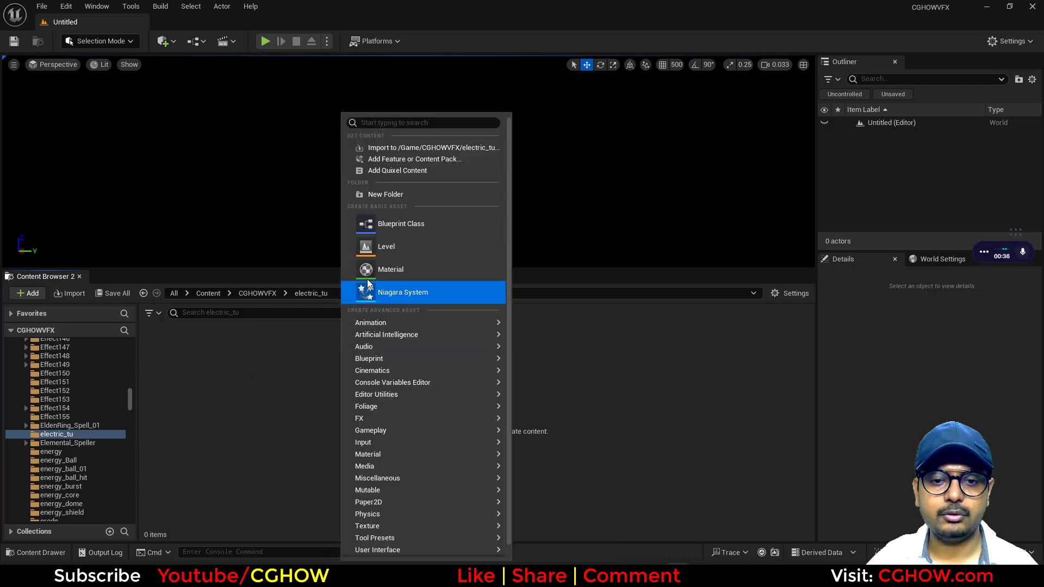
pyautogui.click(405, 269)
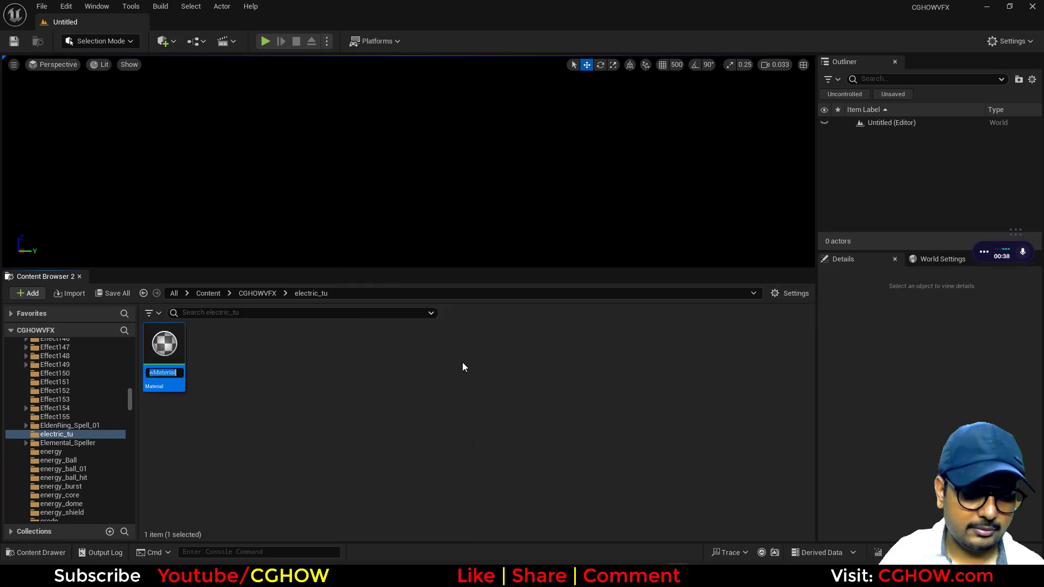
pyautogui.write('m_electric')
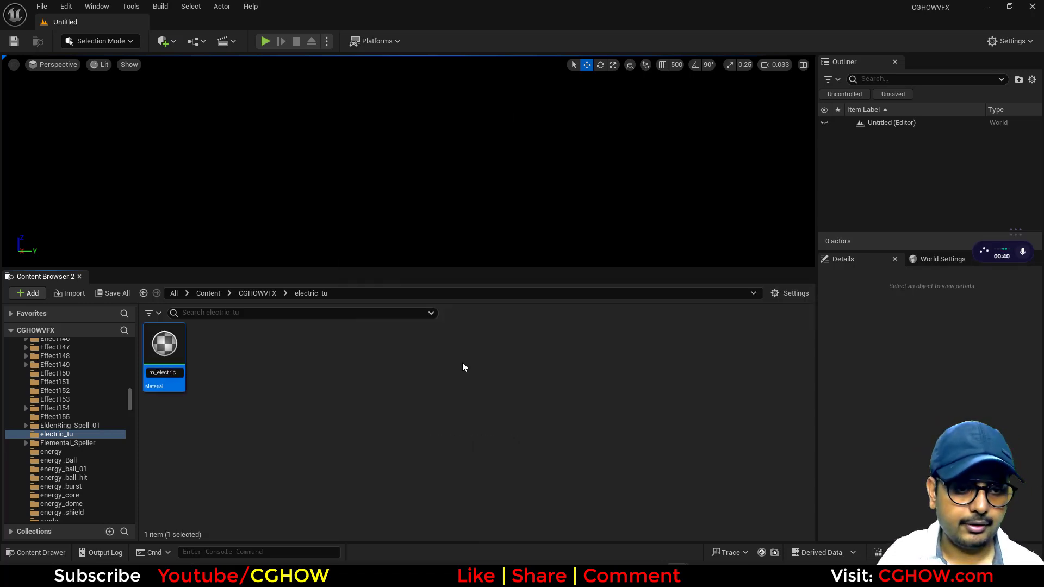
pyautogui.press('Return')
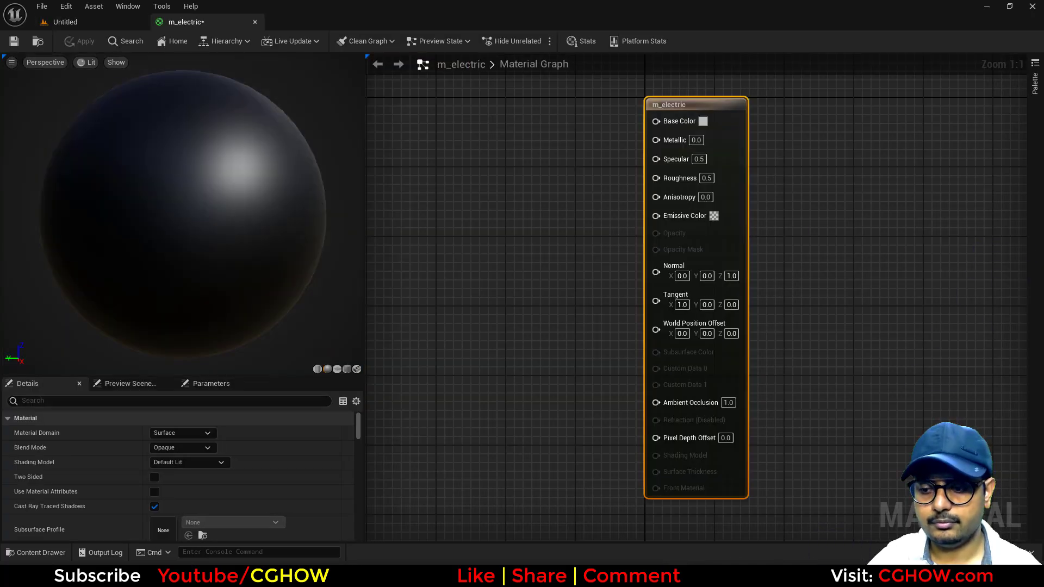
# - Set Shading Model to Unlit, enable Two Sided, use Additive blending, and preview on a plane
pyautogui.click(205, 462)
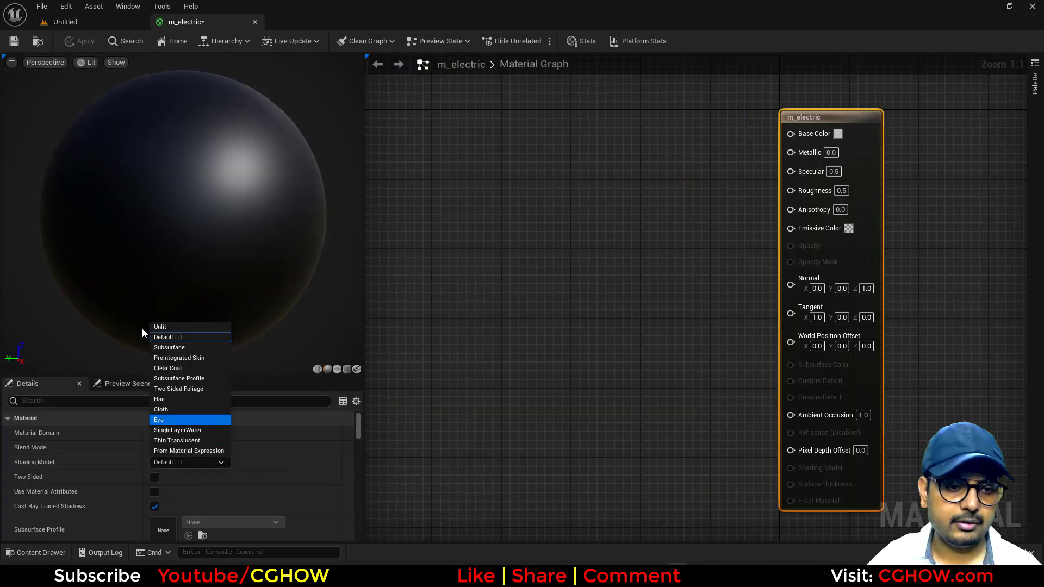
pyautogui.click(161, 328)
pyautogui.click(155, 477)
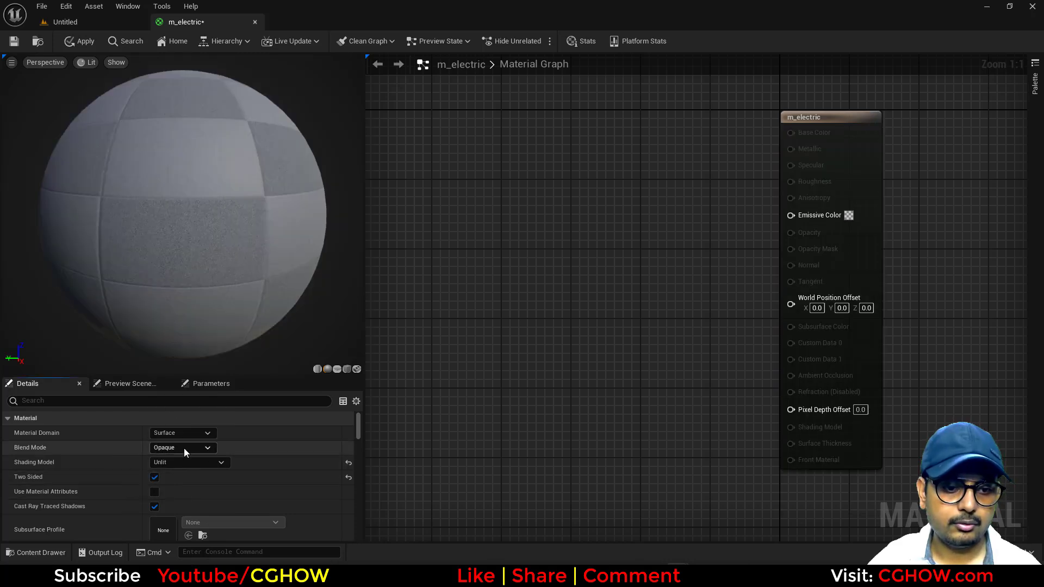
pyautogui.click(184, 448)
pyautogui.click(178, 488)
pyautogui.click(337, 369)
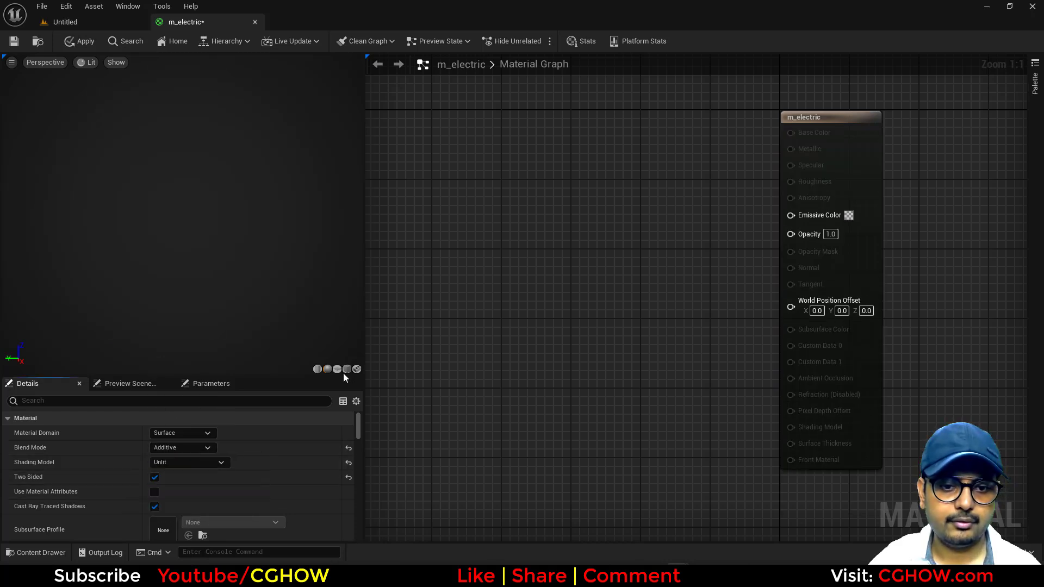
# - Add a TexCoord node and wire it into Emissive Color
pyautogui.moveTo(597, 255); pyautogui.dragTo(673, 222, button='right')
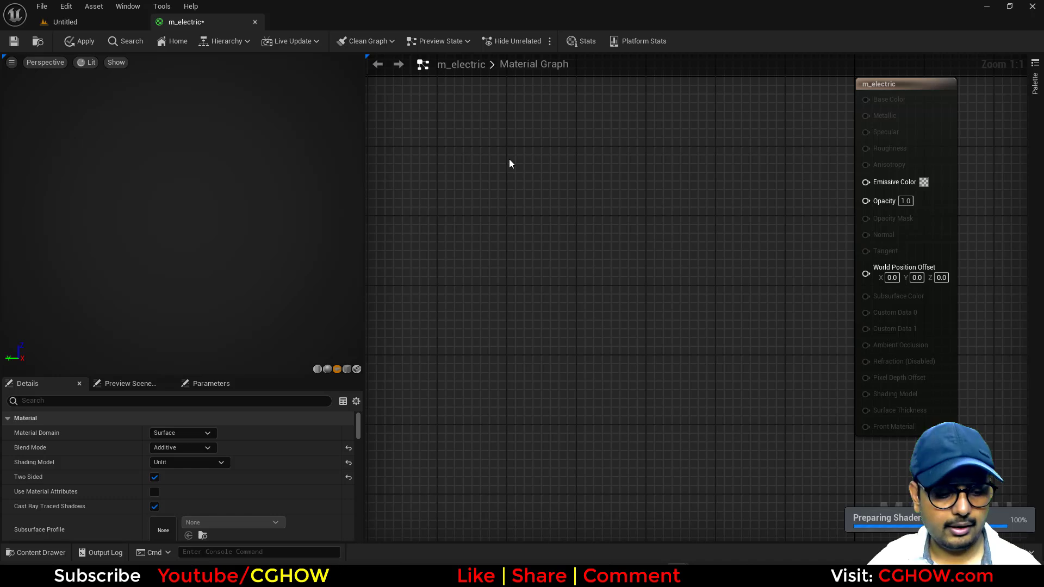
pyautogui.click(502, 156)
pyautogui.moveTo(593, 179); pyautogui.dragTo(866, 181)
# - Insert a Mask node keeping only the R channel between TexCoord and Emissive Color
pyautogui.click(936, 140)
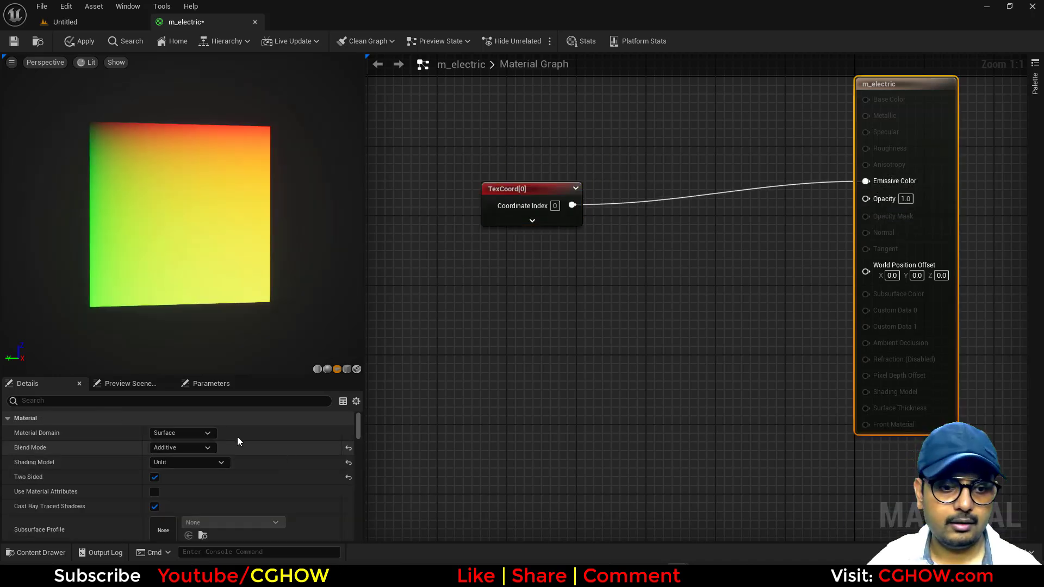
pyautogui.click(614, 172)
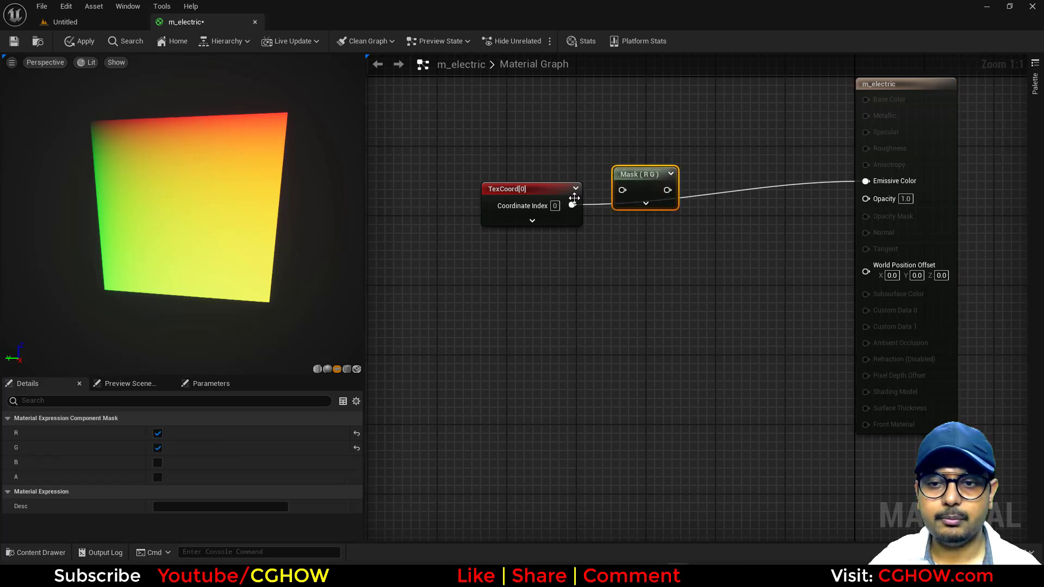
pyautogui.rightClick(622, 185)
pyautogui.press('Escape')
pyautogui.moveTo(572, 205); pyautogui.dragTo(866, 181)
pyautogui.click(157, 448)
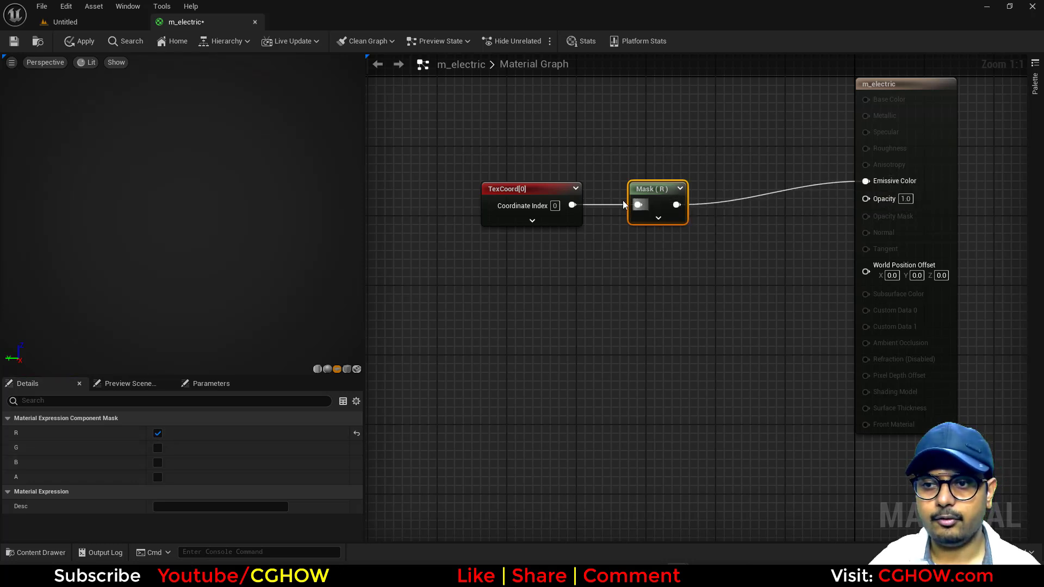
pyautogui.moveTo(665, 191); pyautogui.dragTo(655, 191)
pyautogui.moveTo(553, 160); pyautogui.dragTo(565, 176)
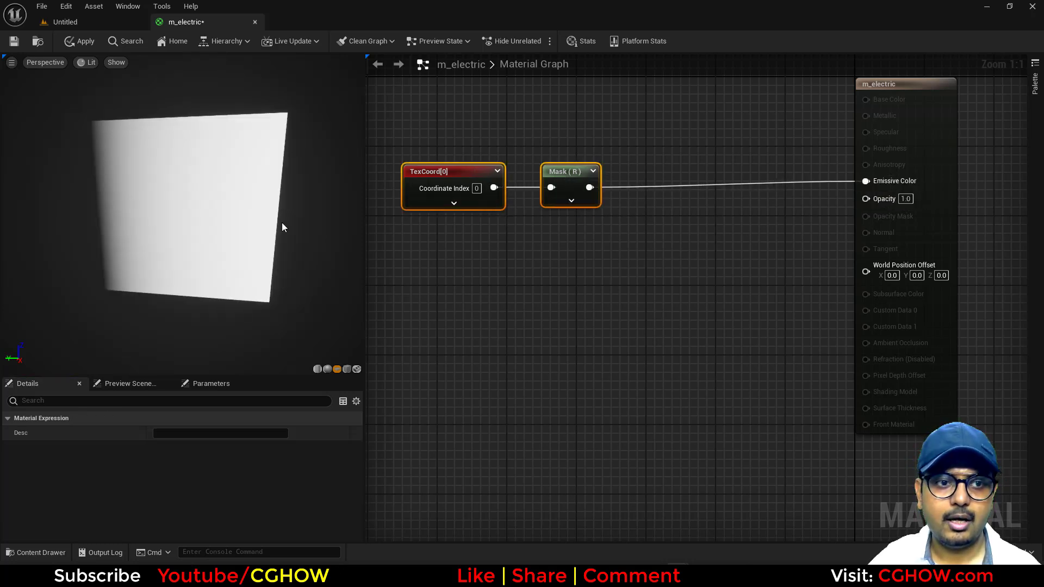
pyautogui.moveTo(282, 226); pyautogui.dragTo(177, 243)
# - Change the material's blend mode to Translucent and tidy the graph view
pyautogui.click(946, 113)
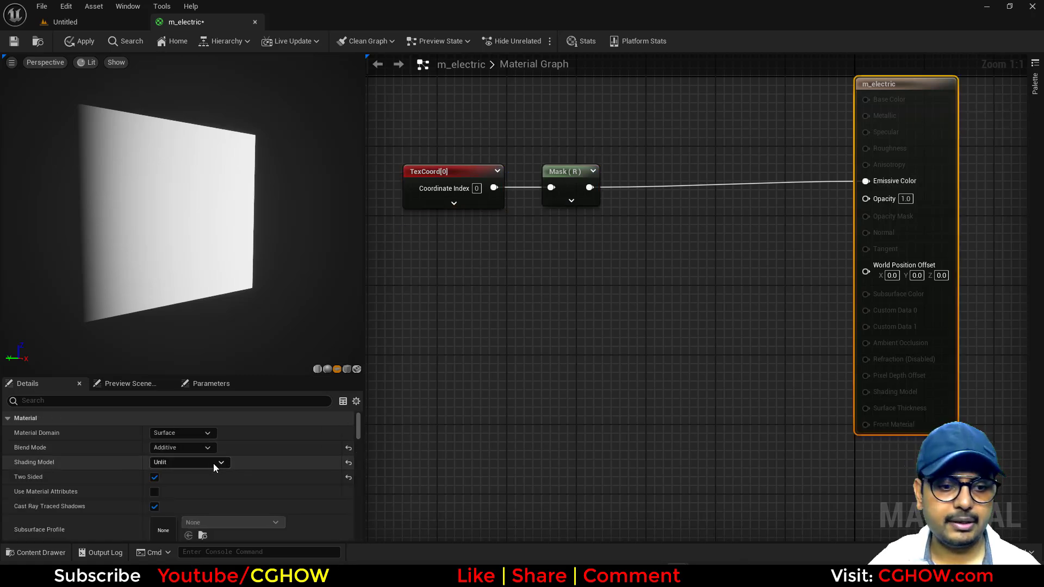
pyautogui.click(195, 447)
pyautogui.click(179, 479)
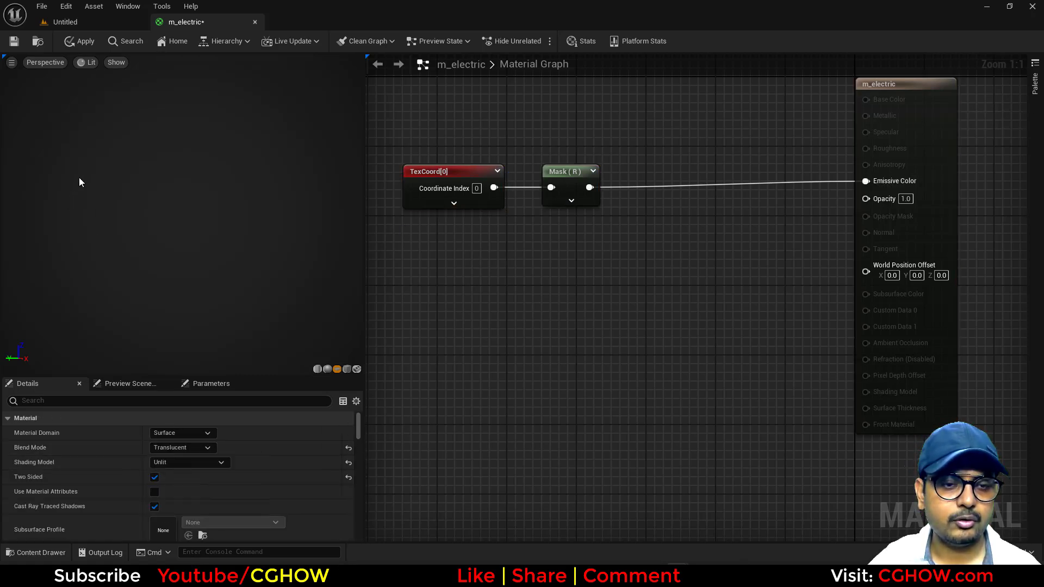
pyautogui.moveTo(159, 221); pyautogui.dragTo(103, 173)
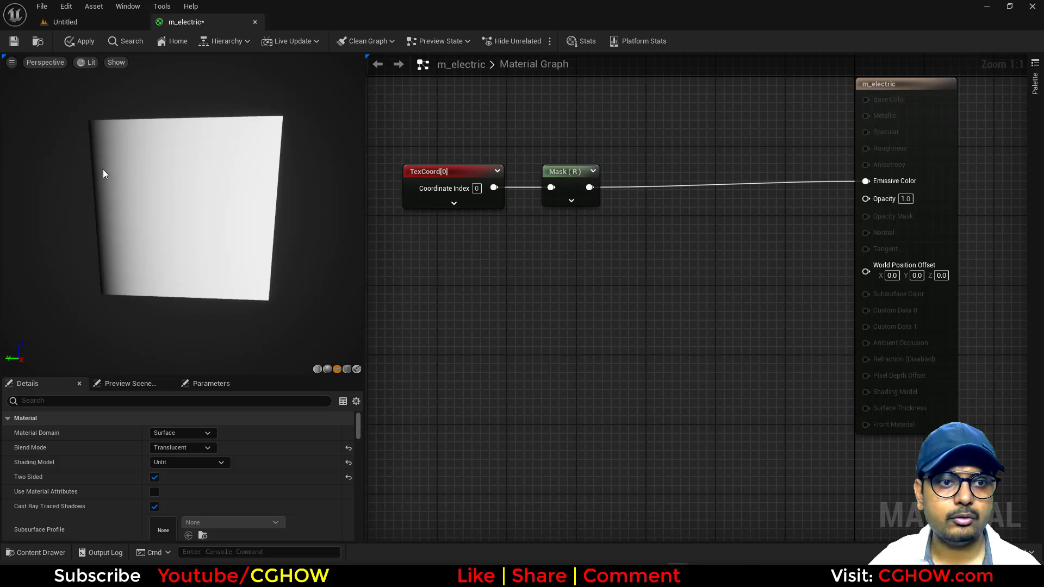
pyautogui.moveTo(624, 244); pyautogui.dragTo(598, 274, button='right')
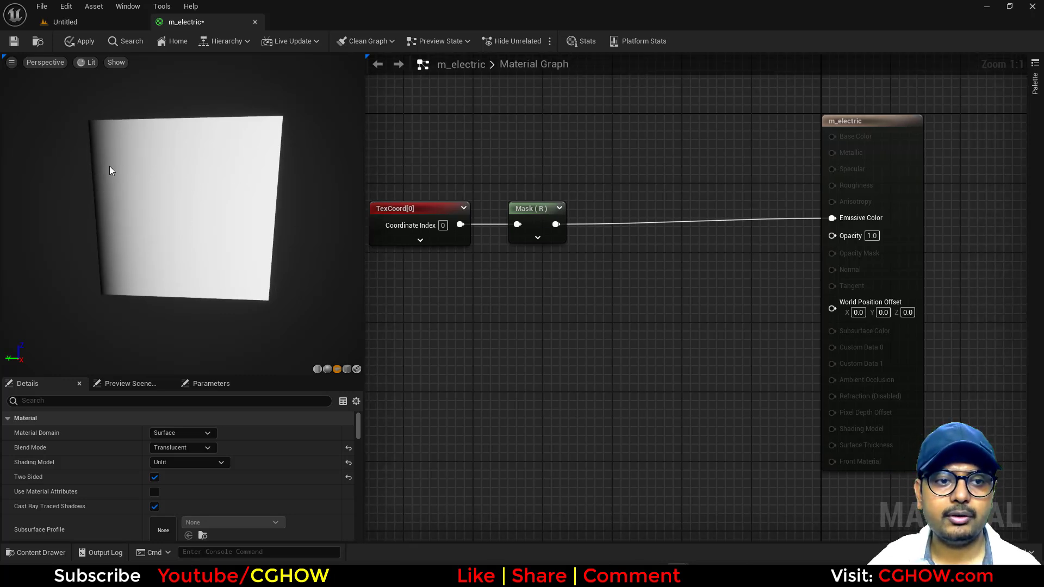
pyautogui.moveTo(472, 213); pyautogui.dragTo(546, 230)
pyautogui.moveTo(547, 229); pyautogui.dragTo(517, 192, button='right')
pyautogui.click(472, 257)
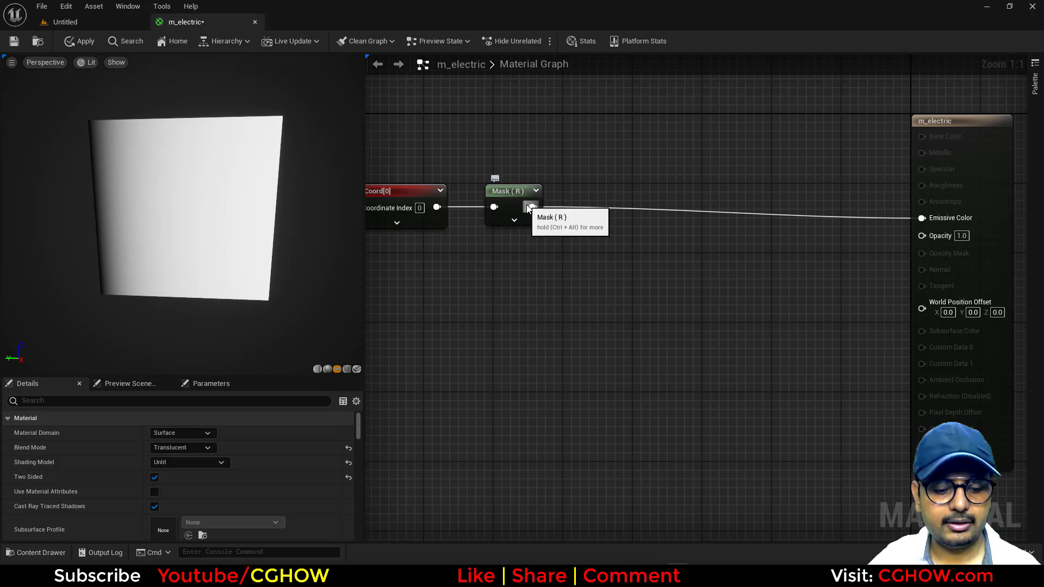
pyautogui.moveTo(526, 206); pyautogui.dragTo(608, 187)
pyautogui.click(587, 176)
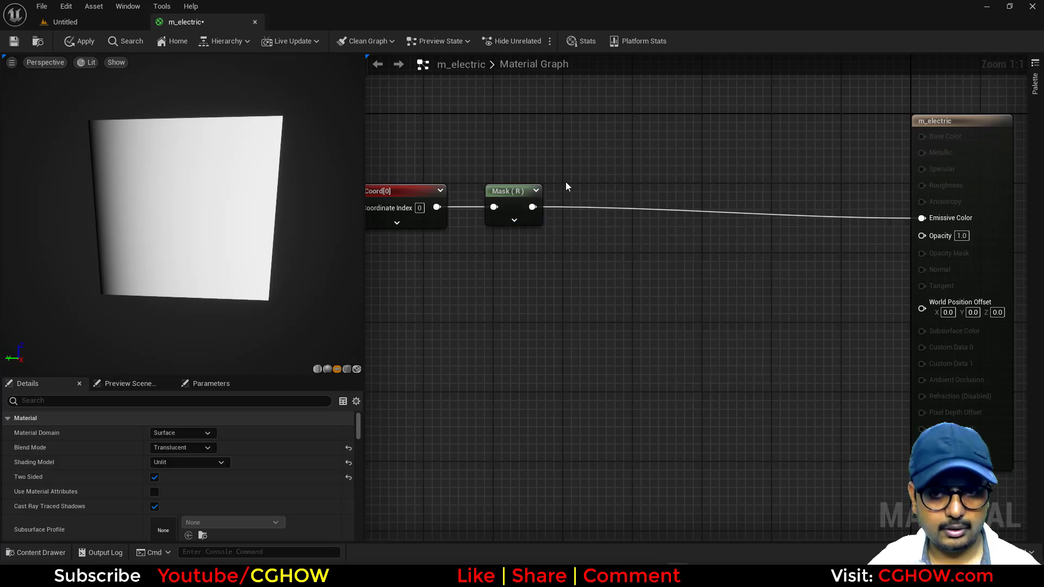
# - Add a Multiply node after the Mask with B set to 1.2
pyautogui.press('m')
pyautogui.click(565, 182)
pyautogui.moveTo(532, 207); pyautogui.dragTo(666, 188)
pyautogui.click(597, 212)
pyautogui.write('1.2')
pyautogui.press('Return')
# - Add a Subtract node (B 1) after Multiply, preview it, and change Multiply's B to 2
pyautogui.write('-')
pyautogui.click(701, 295)
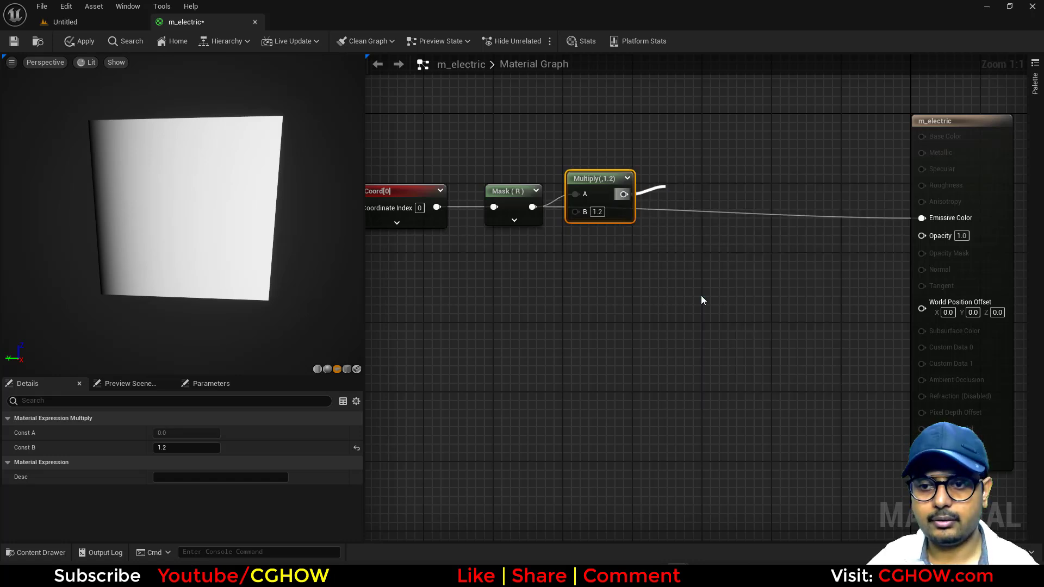
pyautogui.click(696, 226)
pyautogui.moveTo(719, 209); pyautogui.dragTo(778, 193)
pyautogui.click(651, 192)
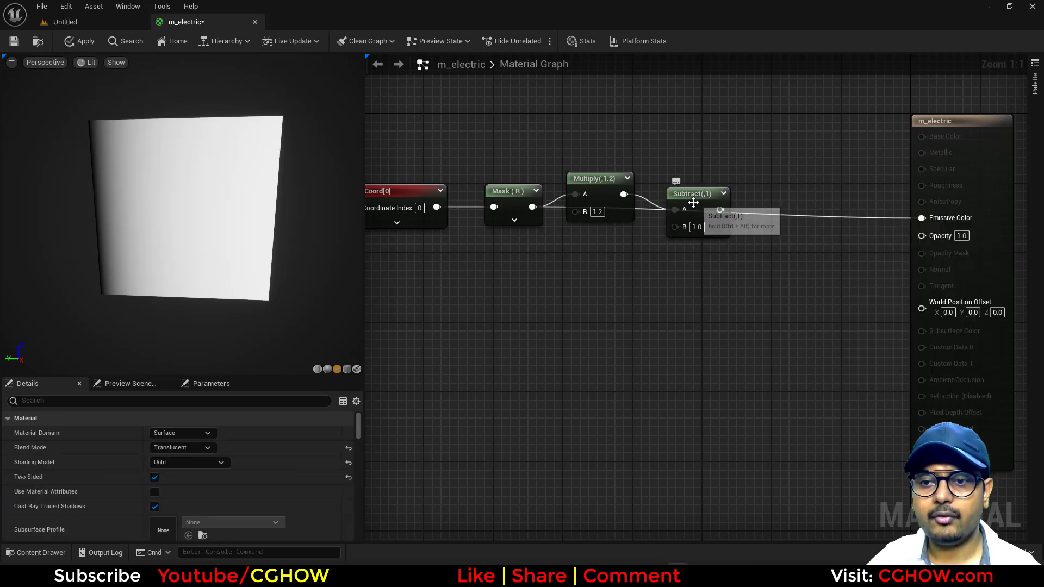
pyautogui.click(690, 185)
pyautogui.press('space')
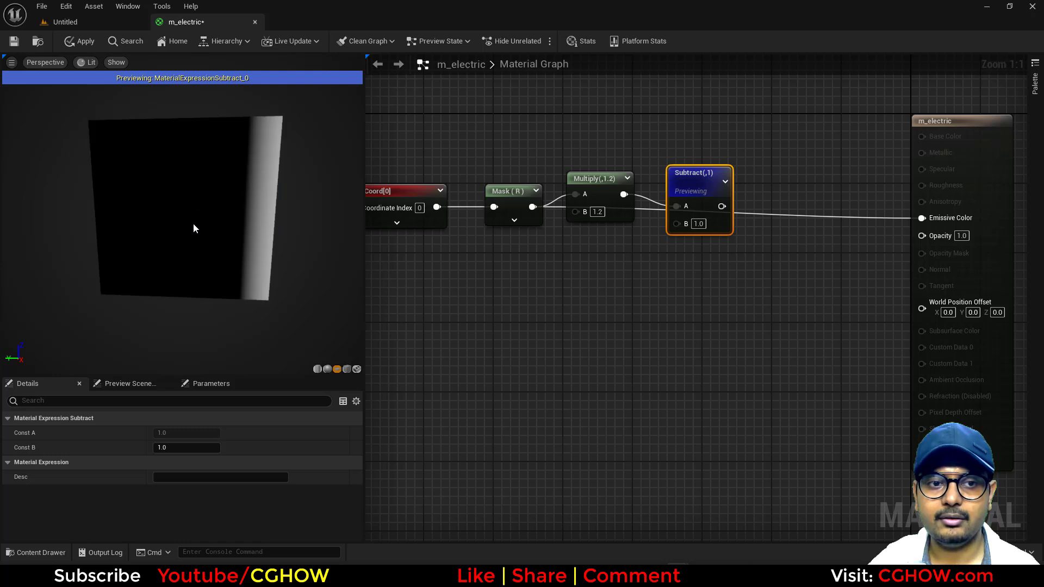
pyautogui.click(598, 212)
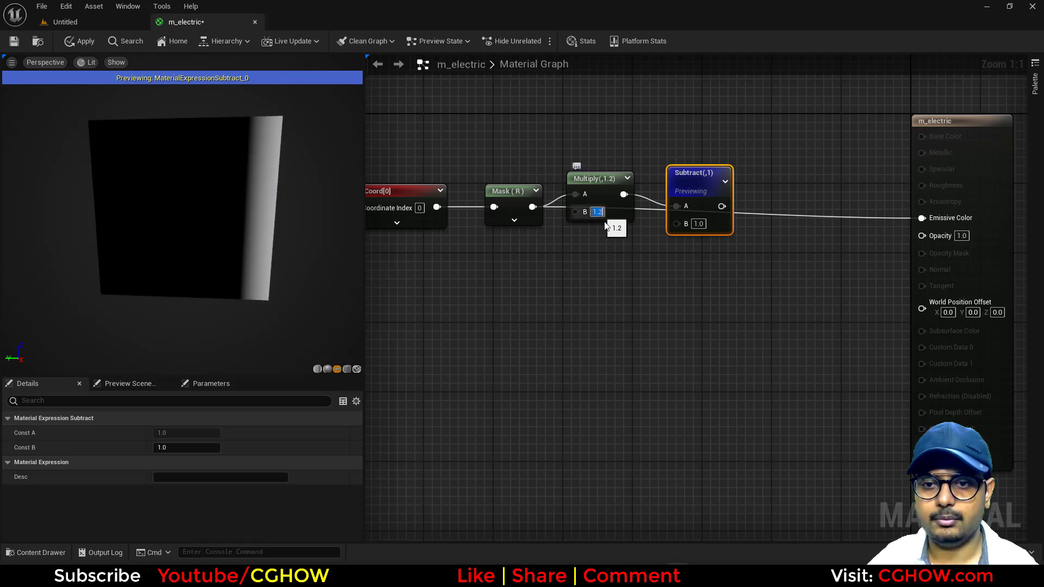
pyautogui.write('2')
pyautogui.press('Return')
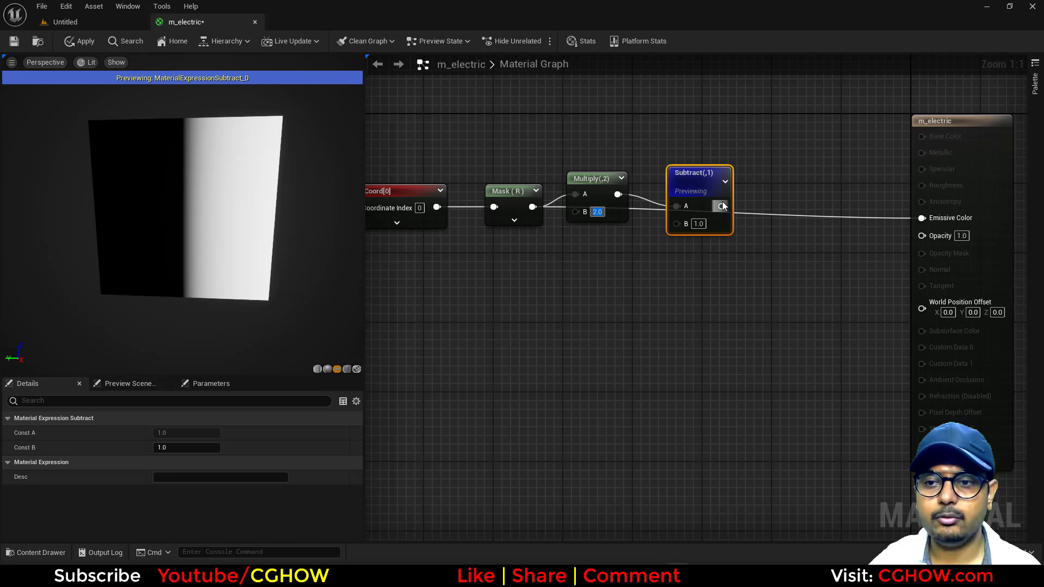
# - Add an Abs node fed by Subtract and preview its result
pyautogui.moveTo(722, 206); pyautogui.dragTo(945, 219)
pyautogui.write('ab')
pyautogui.click(817, 218)
pyautogui.moveTo(671, 291); pyautogui.dragTo(644, 313, button='right')
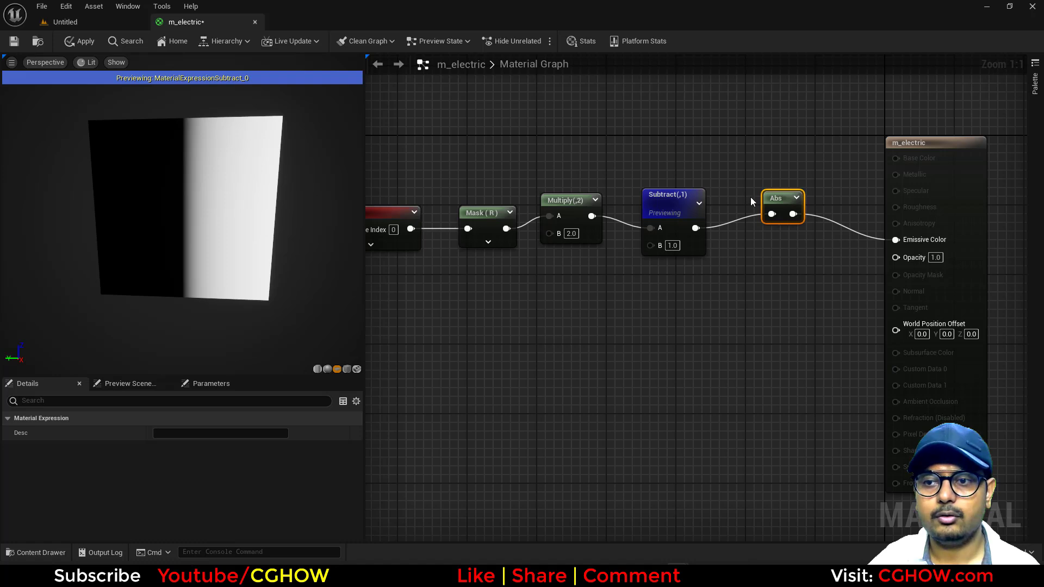
pyautogui.press('space')
# - Straighten the five nodes from TexCoord through Abs into one row
pyautogui.moveTo(419, 166); pyautogui.dragTo(804, 256)
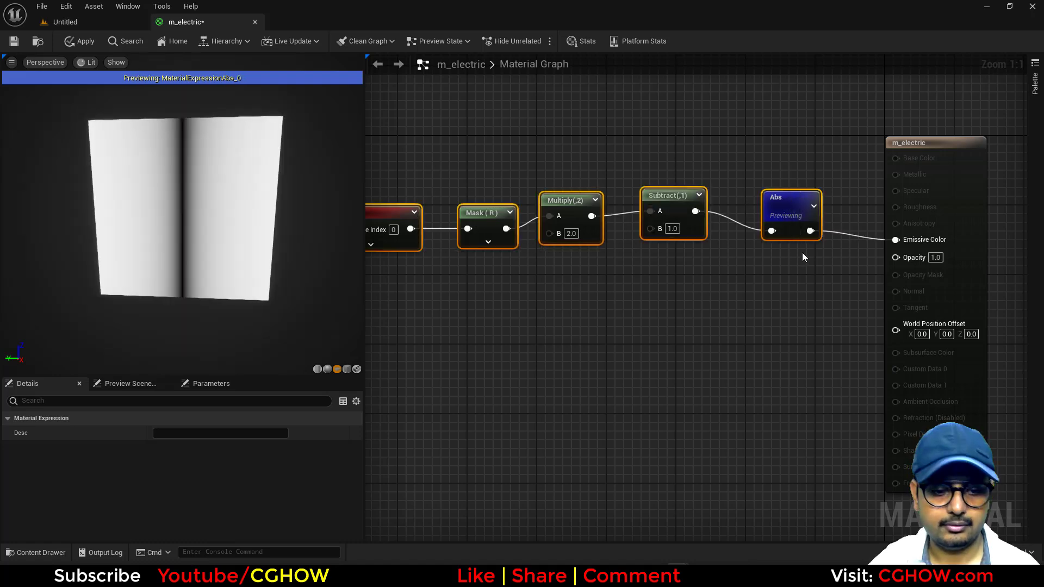
pyautogui.press('q')
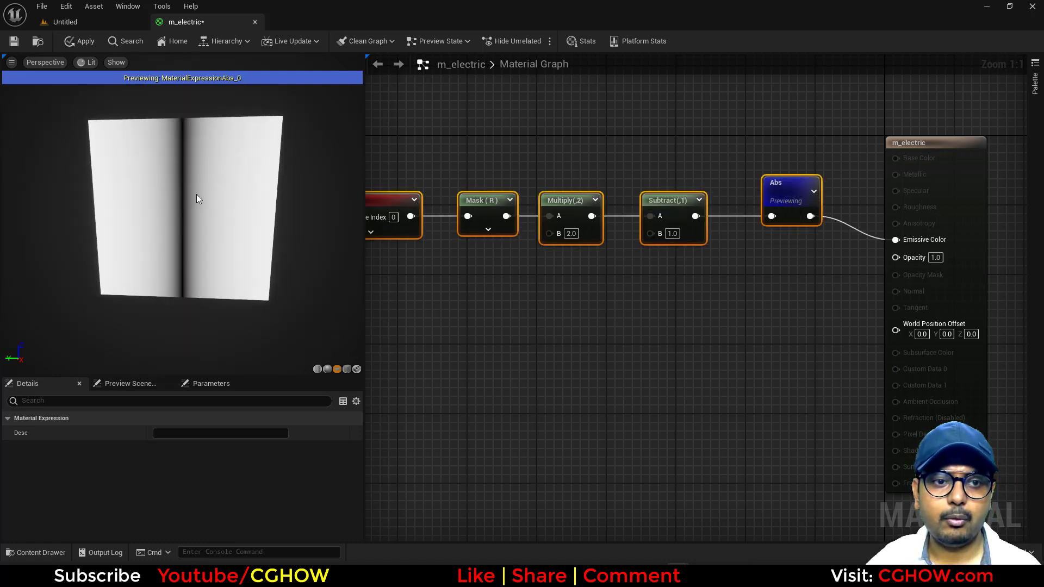
pyautogui.moveTo(677, 273); pyautogui.dragTo(627, 273, button='right')
pyautogui.click(769, 263)
pyautogui.moveTo(769, 262); pyautogui.dragTo(436, 261, button='right')
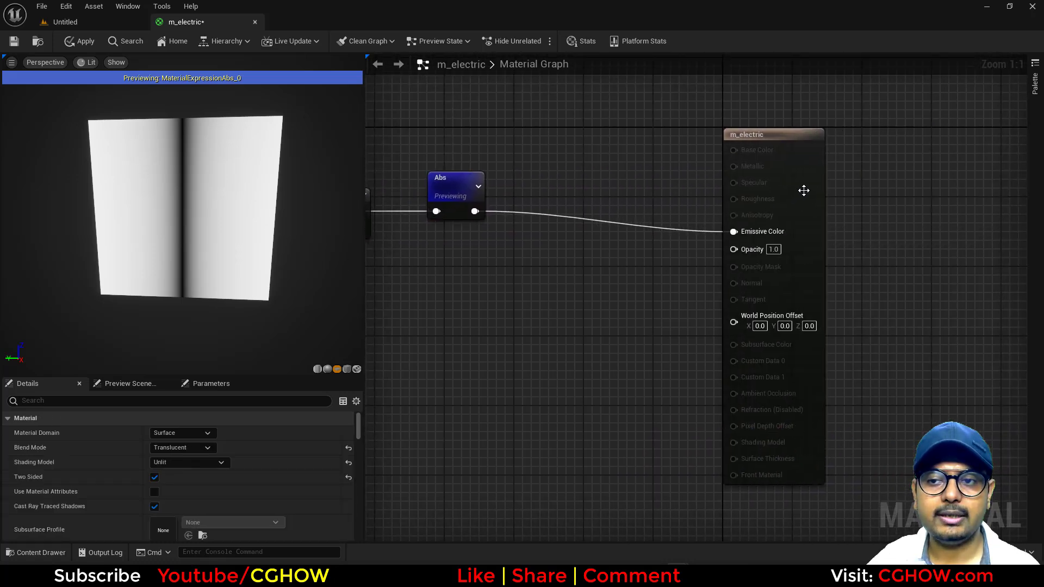
# - Add a Step node with Abs wired into its Y input and preview it
pyautogui.moveTo(801, 191); pyautogui.dragTo(843, 178)
pyautogui.click(560, 243)
pyautogui.rightClick(583, 136)
pyautogui.write('step')
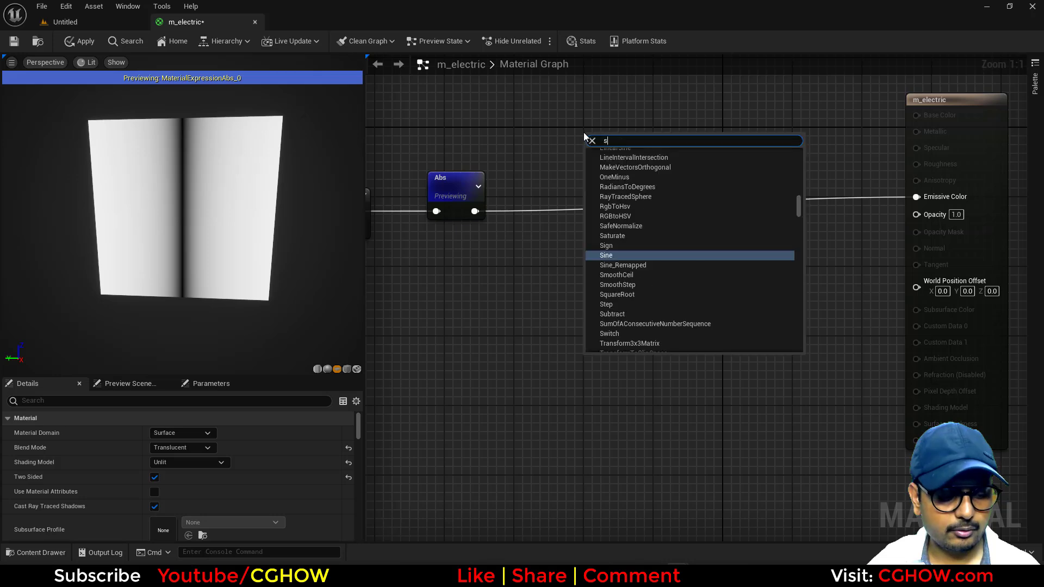
pyautogui.click(601, 249)
pyautogui.moveTo(474, 211); pyautogui.dragTo(941, 198)
pyautogui.press('space')
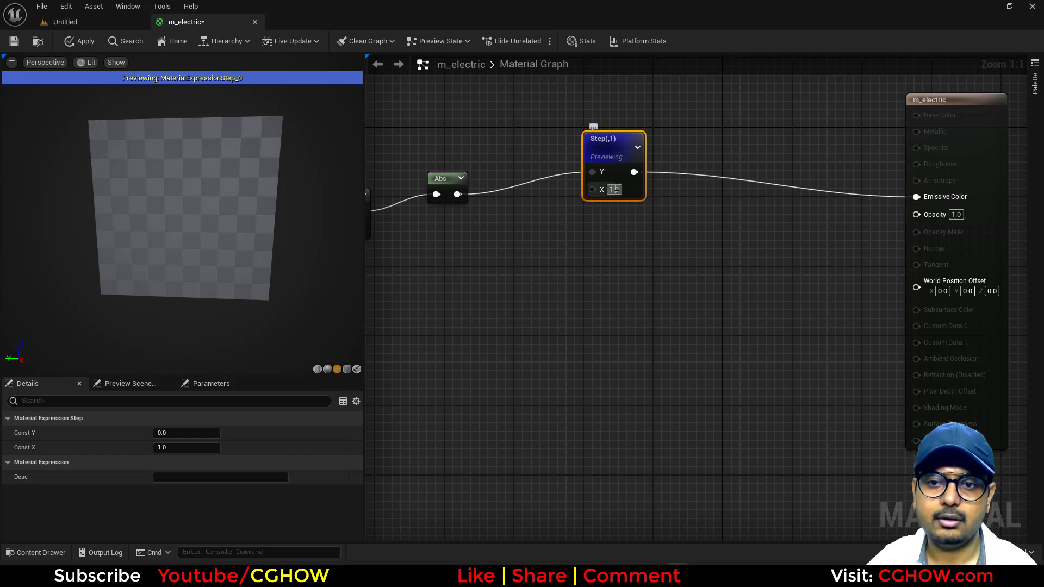
# - Set the Step X threshold to 0.5, reposition the nodes, then change it to 0.2
pyautogui.click(615, 189)
pyautogui.write('0.5')
pyautogui.press('Return')
pyautogui.moveTo(618, 140); pyautogui.dragTo(584, 166)
pyautogui.moveTo(453, 169); pyautogui.dragTo(498, 175, button='right')
pyautogui.moveTo(489, 191); pyautogui.dragTo(464, 208)
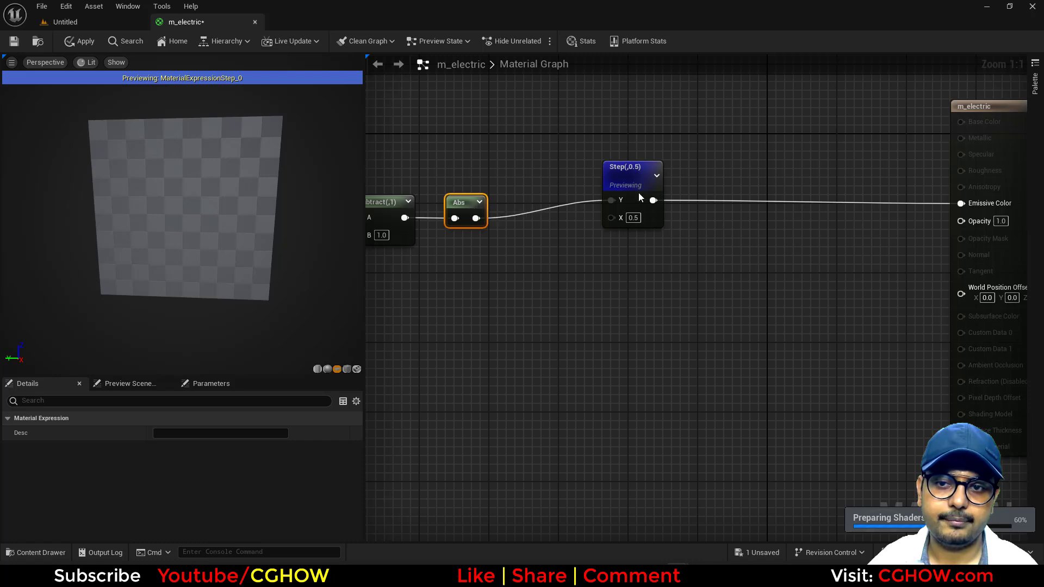
pyautogui.moveTo(634, 178); pyautogui.dragTo(582, 196)
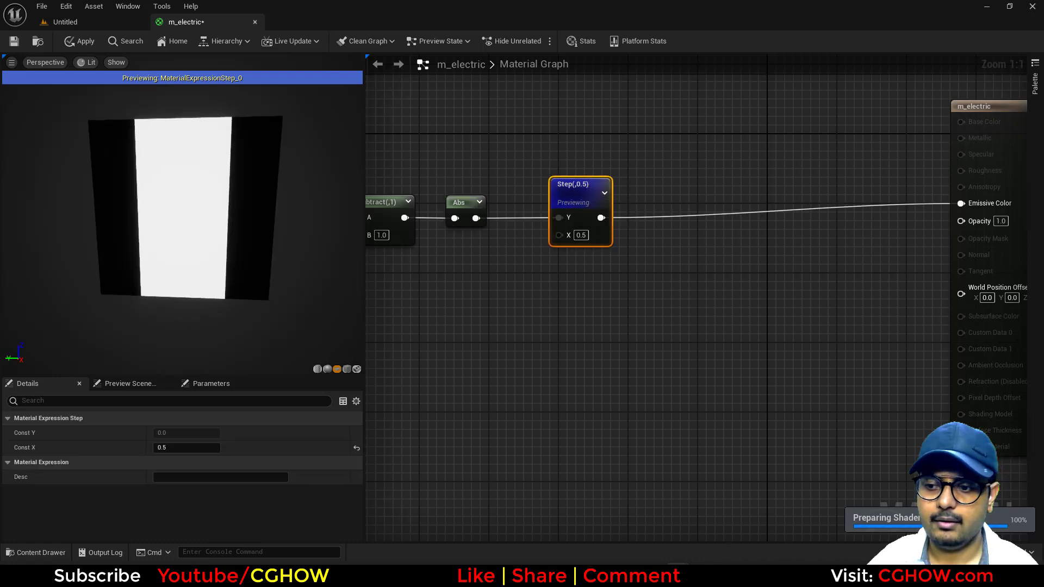
pyautogui.doubleClick(581, 235)
pyautogui.write('0.2')
pyautogui.press('Return')
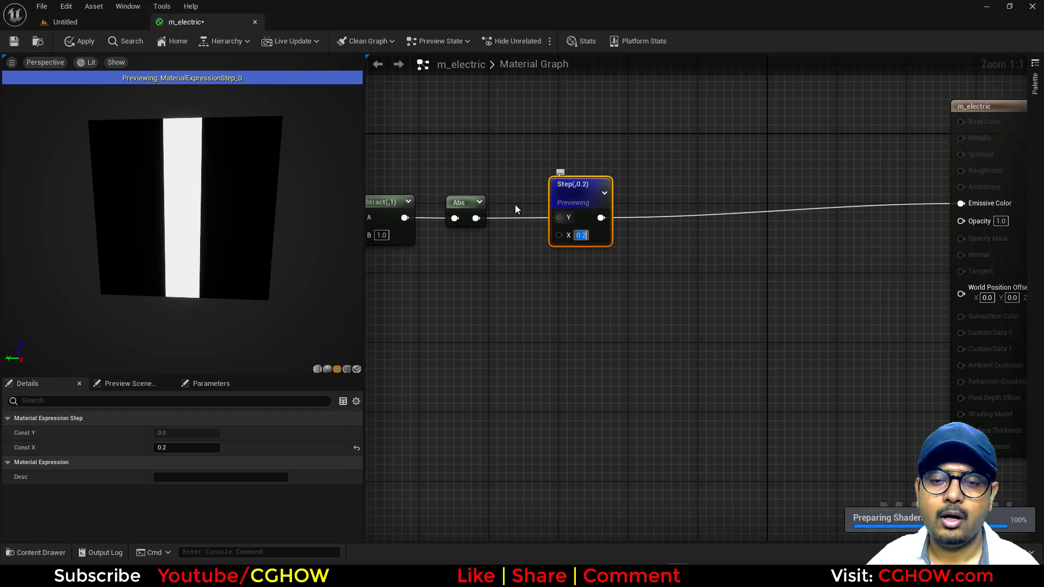
# - Lower the Step X threshold to 0.01 and move Step below the chain
pyautogui.scroll(3, 202, 223)
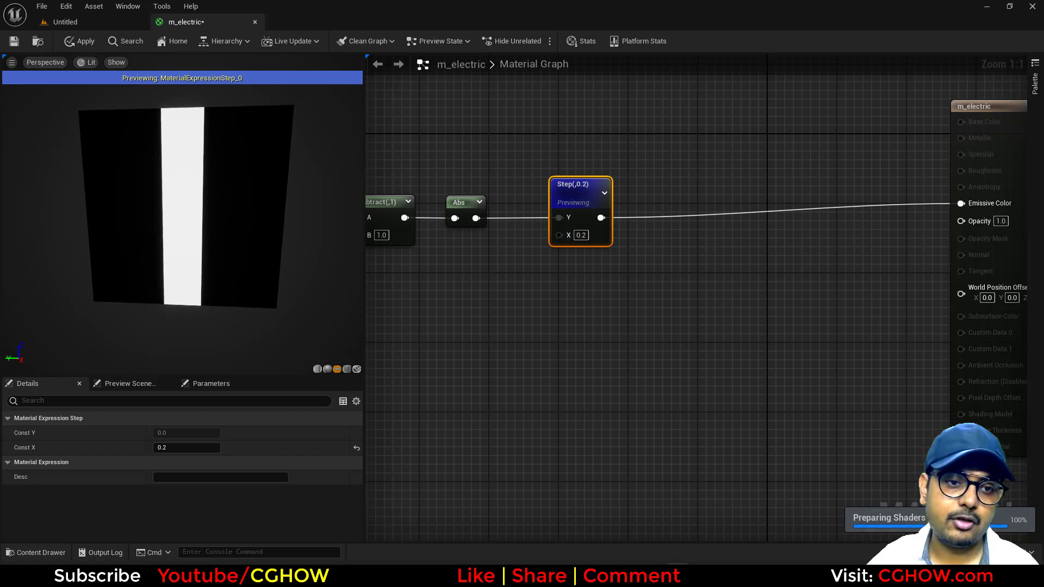
pyautogui.click(580, 235)
pyautogui.write('0.01')
pyautogui.press('Return')
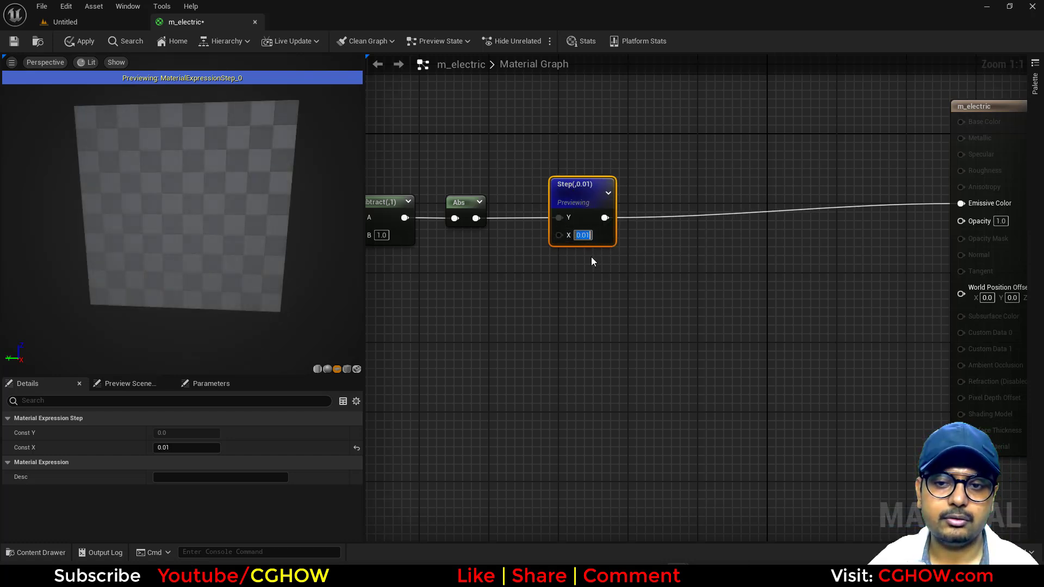
pyautogui.moveTo(589, 187); pyautogui.dragTo(624, 290)
pyautogui.click(539, 167)
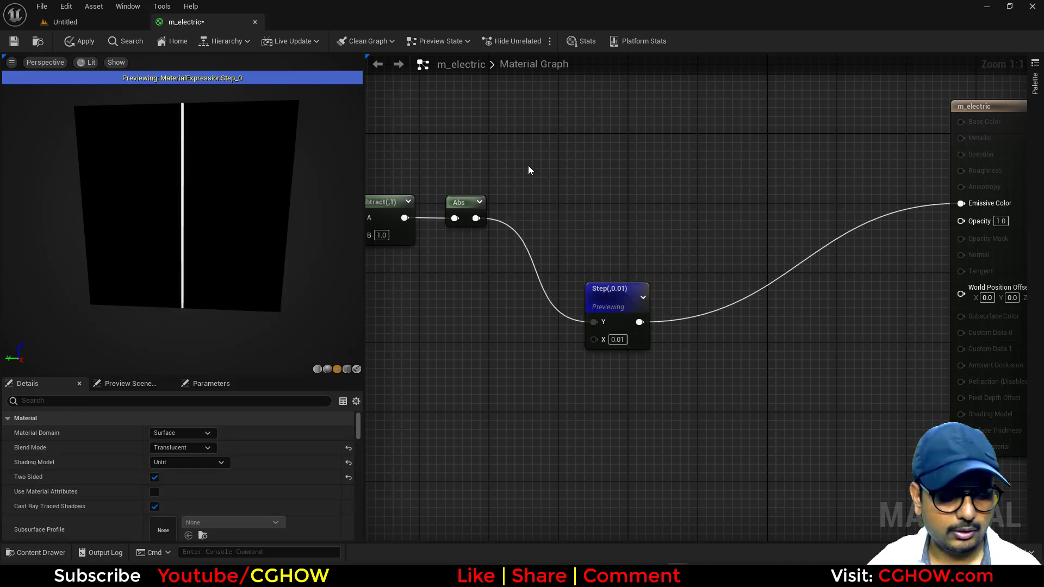
# - Add a Divide node with A 0.01 and Abs into B, and stop previewing Step
pyautogui.click(528, 166)
pyautogui.moveTo(475, 218); pyautogui.dragTo(961, 203)
pyautogui.click(558, 189)
pyautogui.write('0.01')
pyautogui.press('Return')
pyautogui.click(616, 306)
pyautogui.press('space')
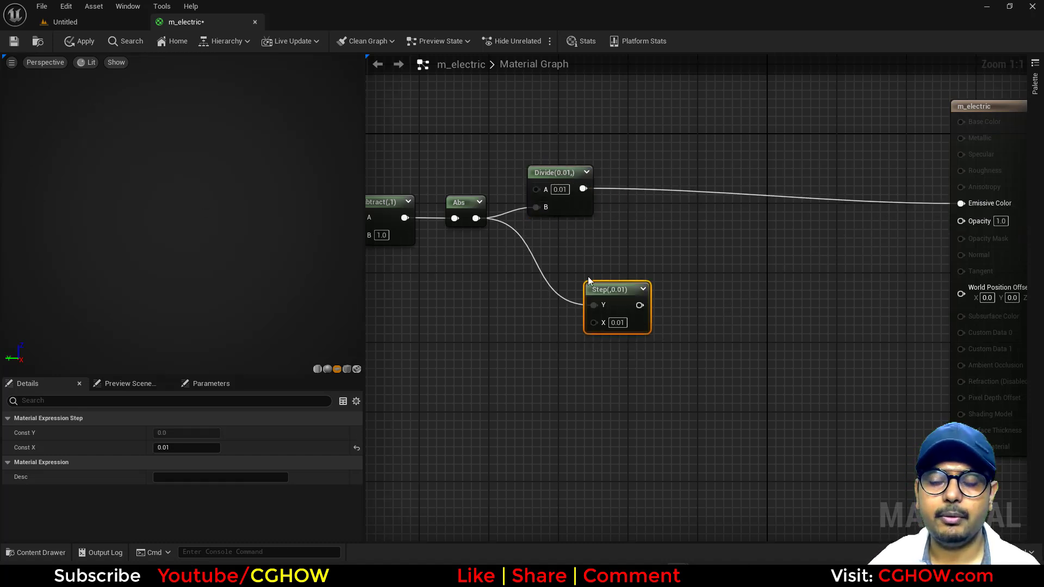
pyautogui.moveTo(624, 294); pyautogui.dragTo(587, 286)
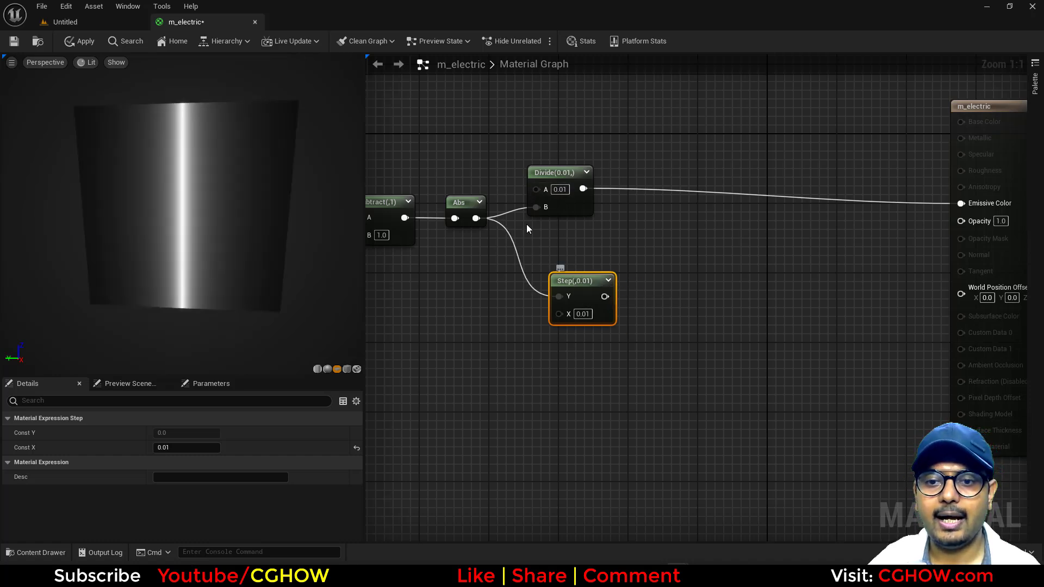
pyautogui.click(617, 201)
# - Add a Power node with exponent 2 fed by the Divide result
pyautogui.click(629, 158)
pyautogui.moveTo(583, 189); pyautogui.dragTo(961, 203)
pyautogui.click(667, 196)
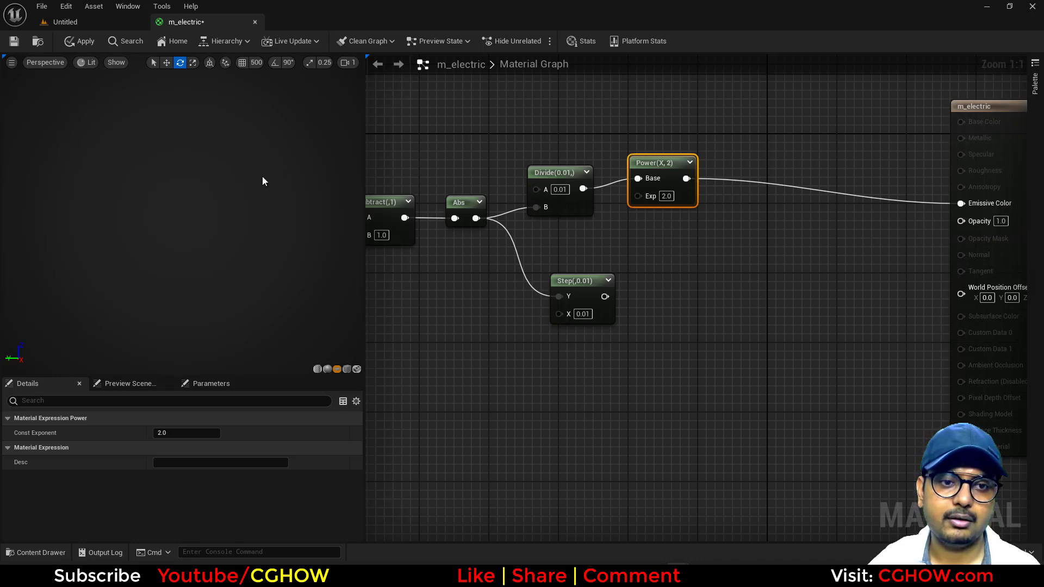
pyautogui.moveTo(623, 246); pyautogui.dragTo(571, 276, button='right')
pyautogui.click(588, 291)
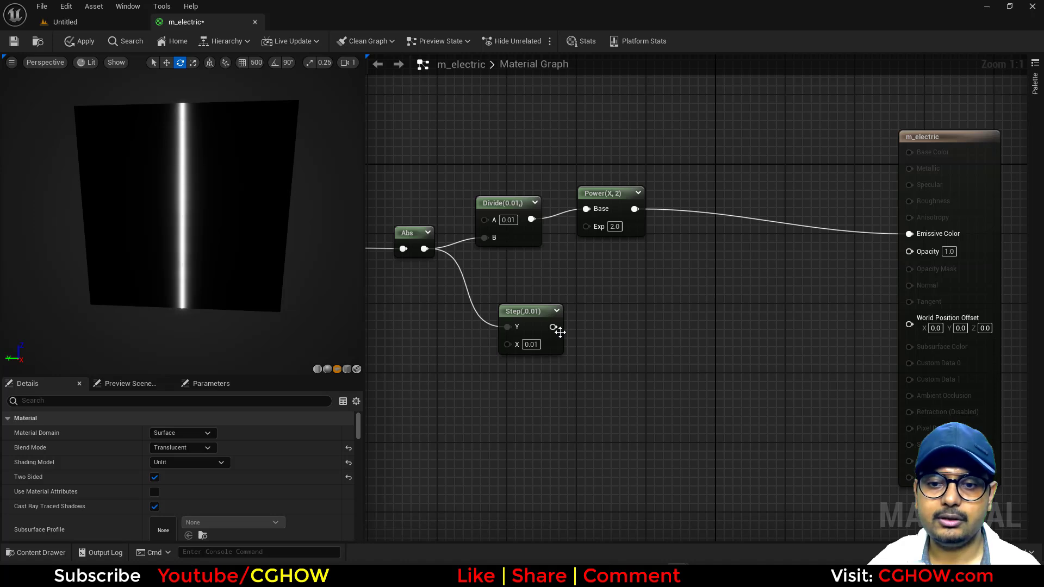
# - Reconnect Step to Emissive Color and return to the level editor
pyautogui.moveTo(553, 327); pyautogui.dragTo(909, 234)
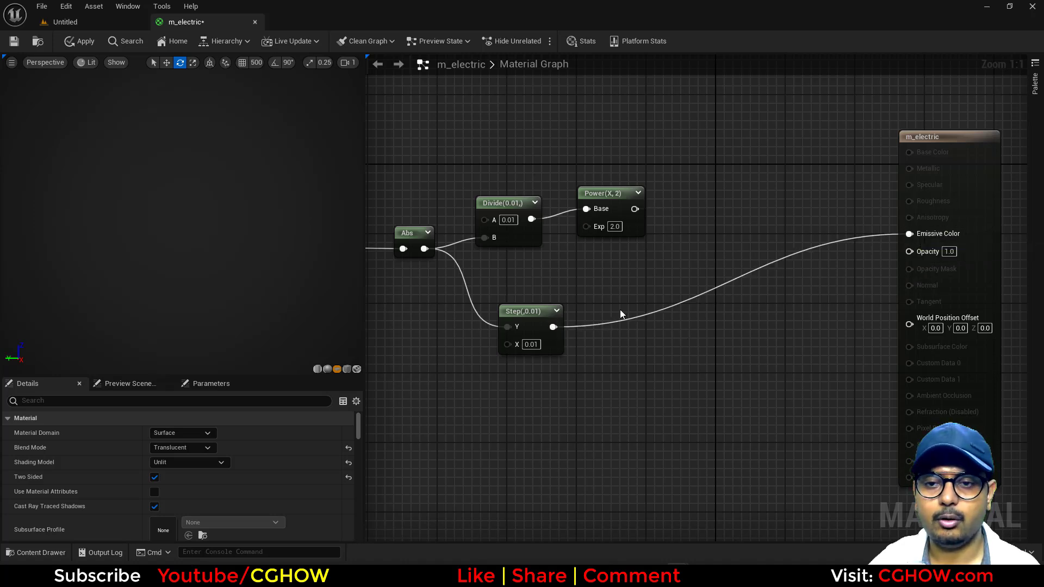
pyautogui.moveTo(620, 309); pyautogui.dragTo(907, 301, button='right')
pyautogui.moveTo(622, 319); pyautogui.dragTo(736, 340, button='right')
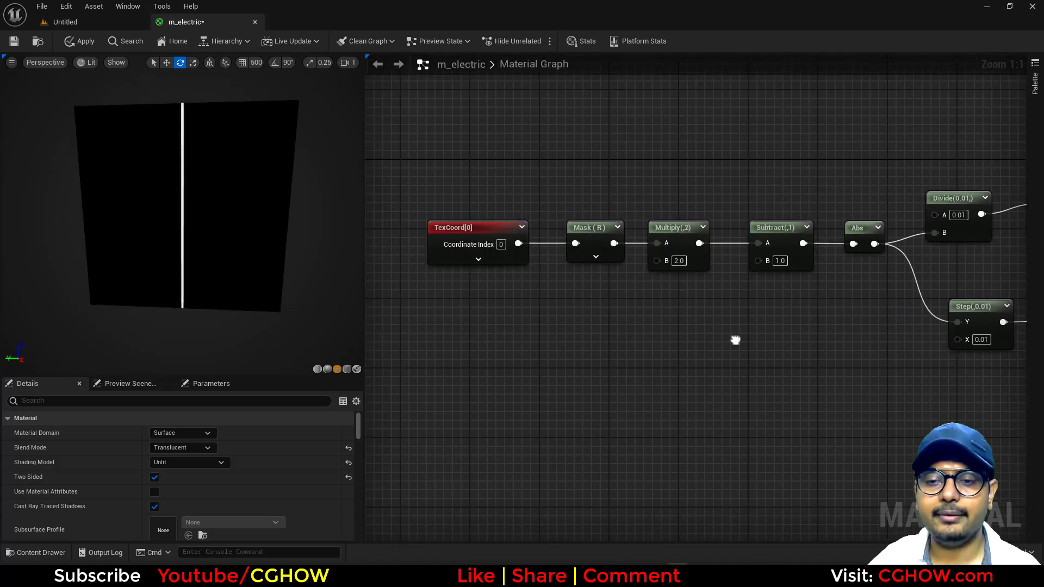
pyautogui.moveTo(597, 329); pyautogui.dragTo(696, 324, button='right')
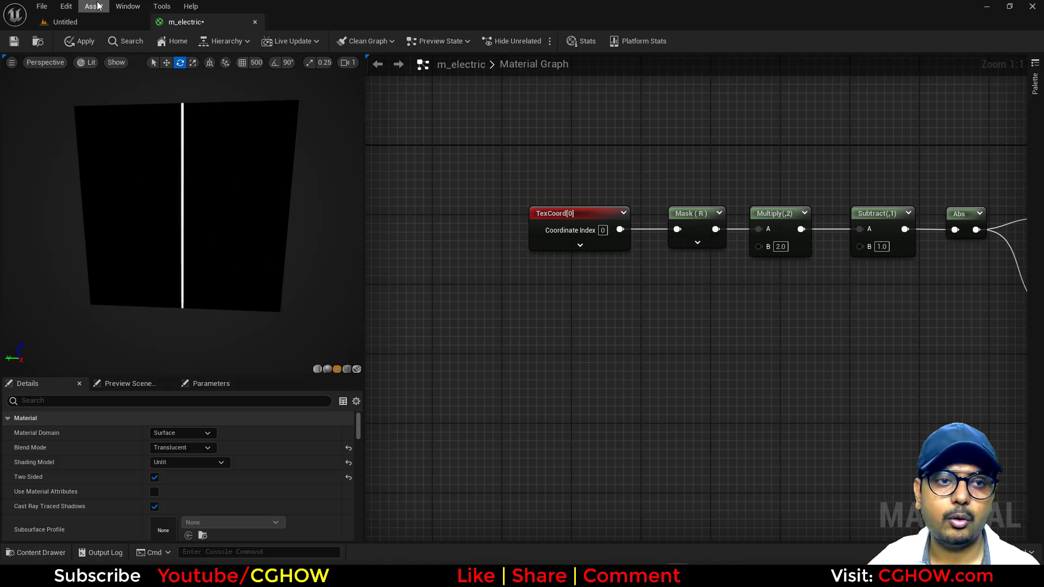
pyautogui.click(93, 26)
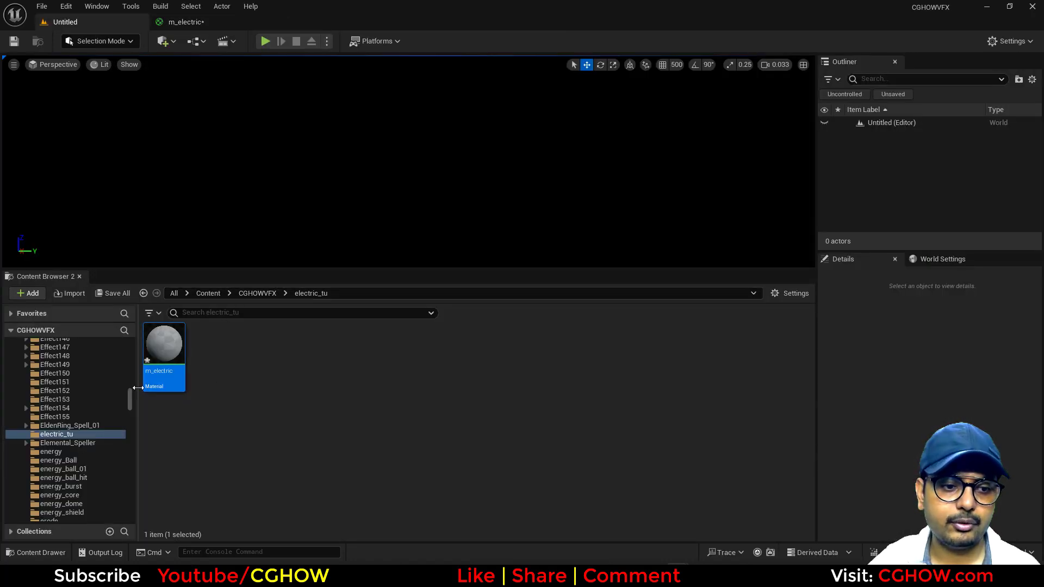
# - Search the Content folder for 'noise' then 'blur' and select the noise_blur texture
pyautogui.moveTo(131, 400); pyautogui.dragTo(129, 327)
pyautogui.click(41, 352)
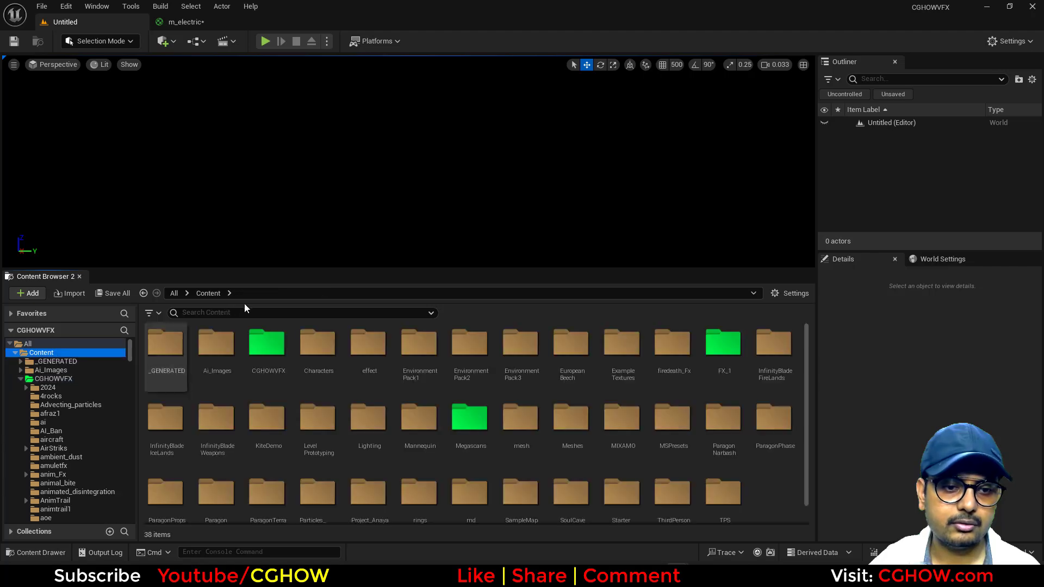
pyautogui.click(246, 312)
pyautogui.write('noise')
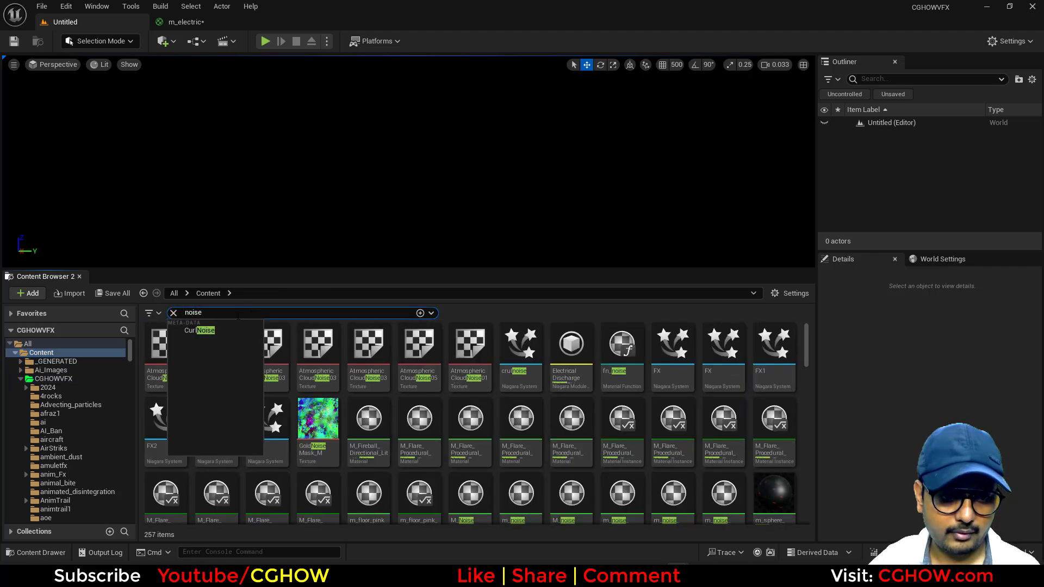
pyautogui.hotkey('ctrl', 'a')
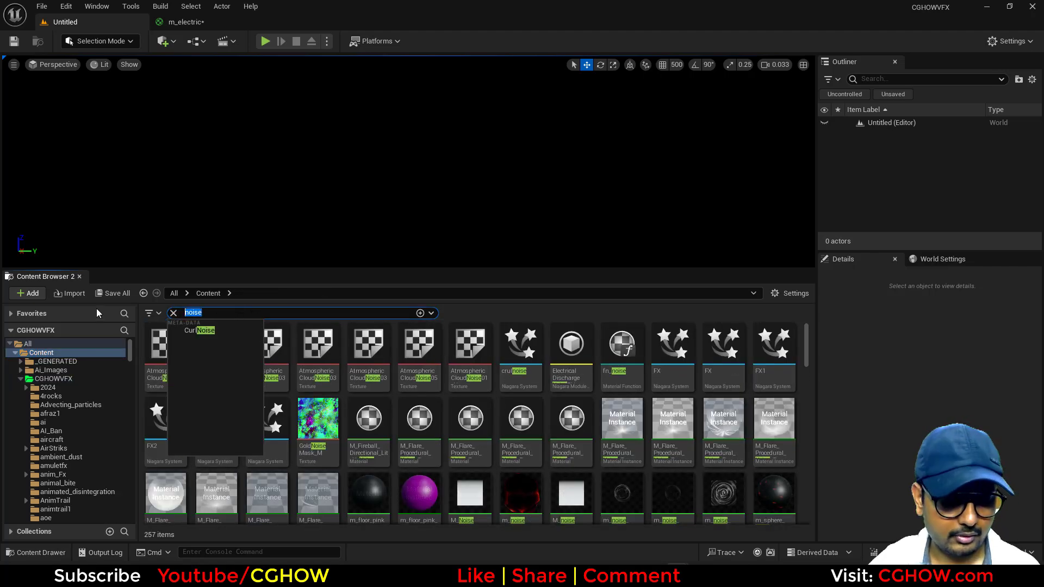
pyautogui.write('blur')
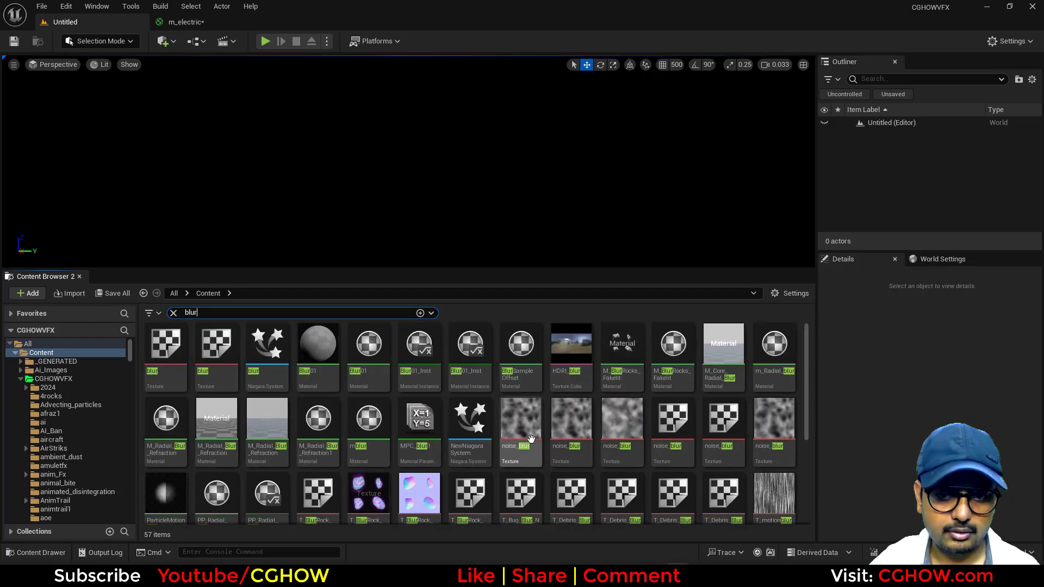
pyautogui.click(520, 422)
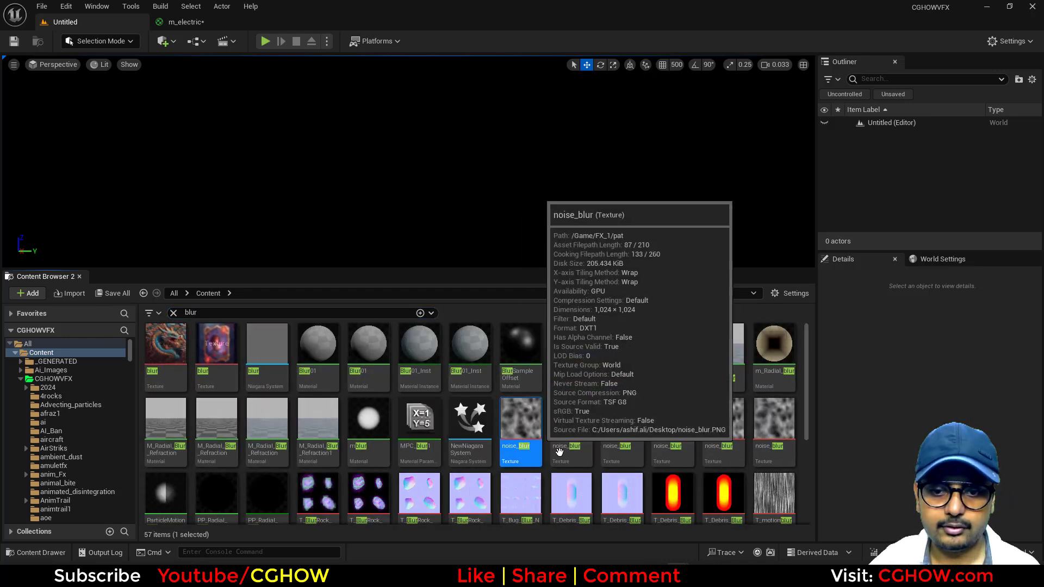
pyautogui.click(204, 24)
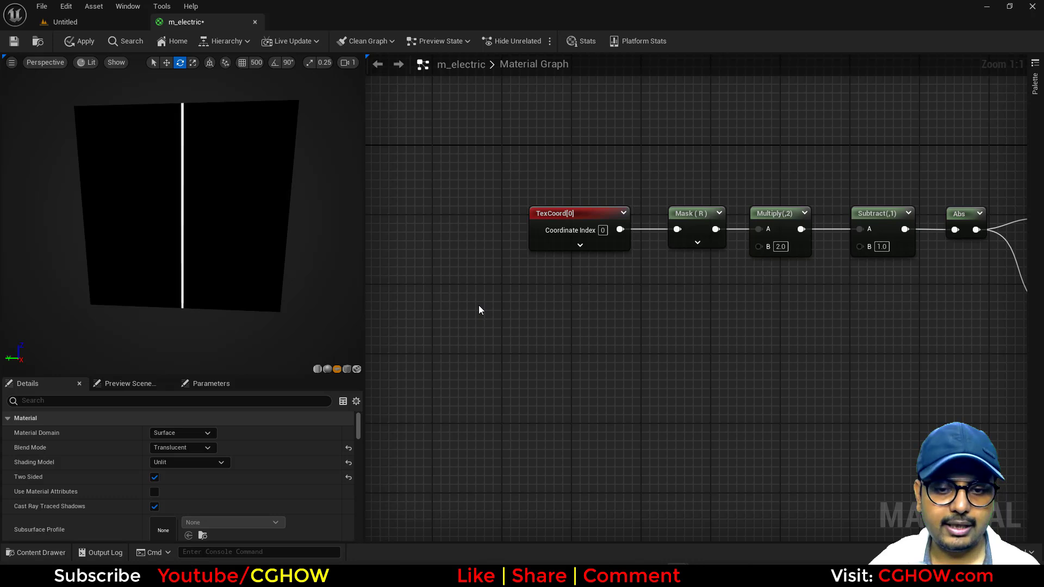
# - Place a noise_blur Texture Sample in the graph and open the texture to inspect it
pyautogui.click(507, 314)
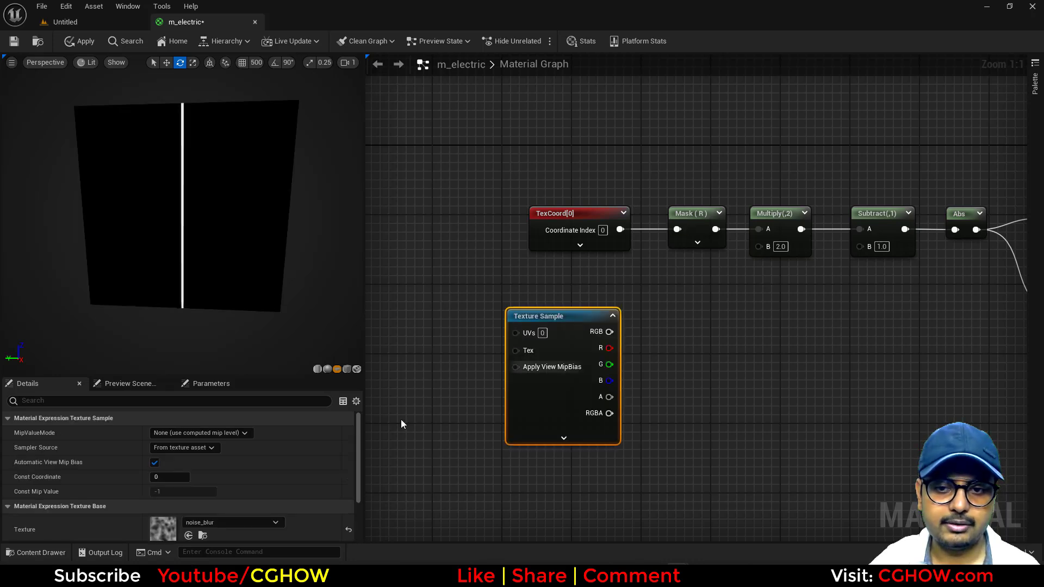
pyautogui.doubleClick(163, 527)
pyautogui.scroll(5, 402, 296)
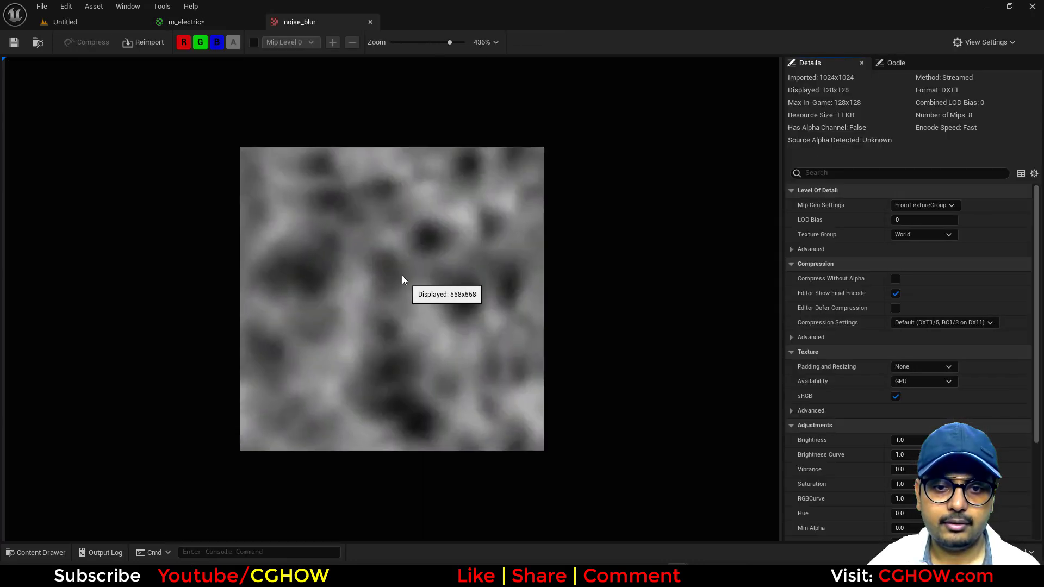
pyautogui.click(370, 22)
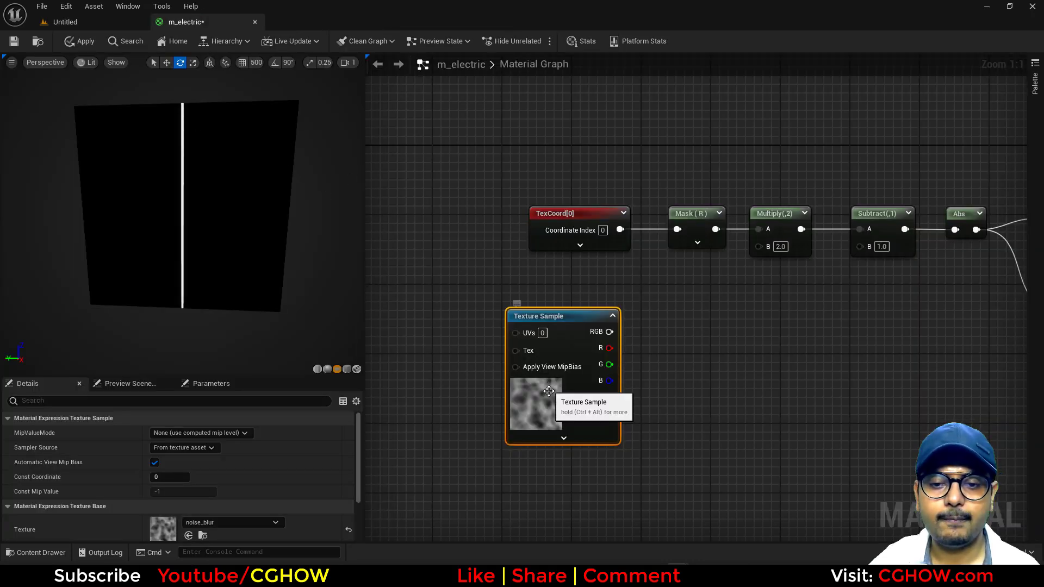
pyautogui.click(45, 24)
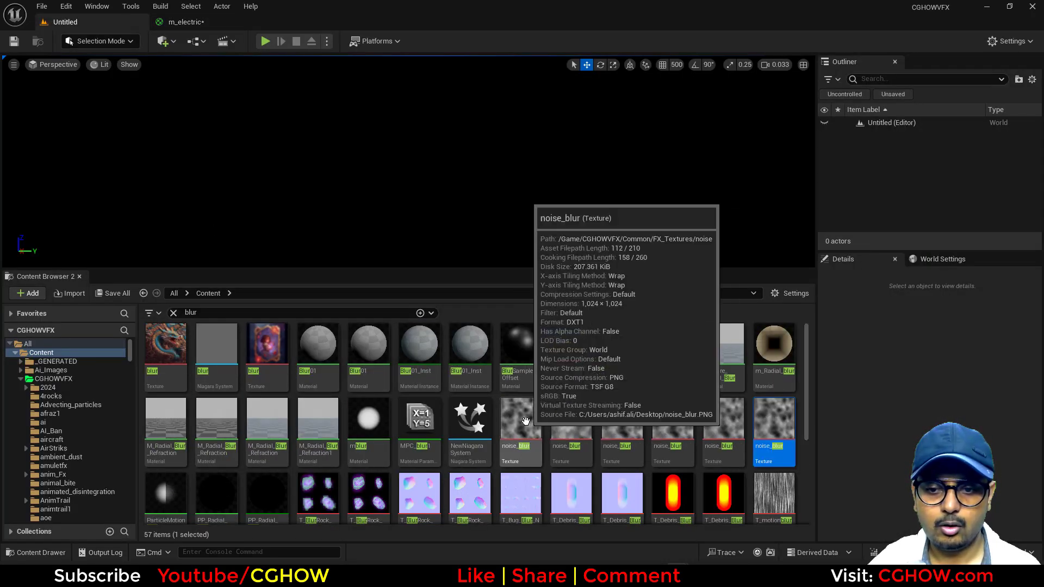
# - Paste the noise_blur texture into the electric_tu folder beside m_electric
pyautogui.click(514, 451)
pyautogui.click(179, 22)
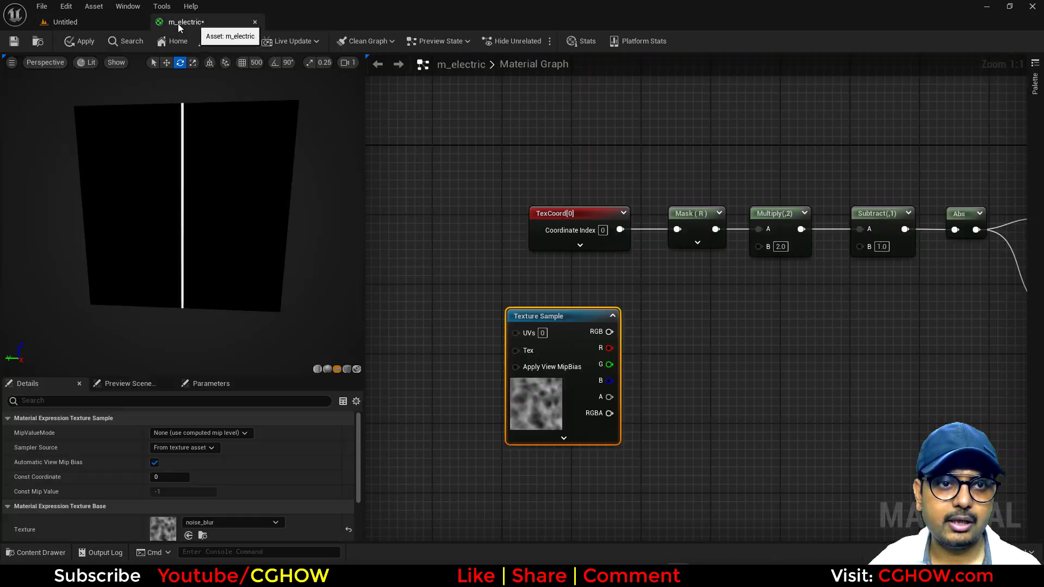
pyautogui.click(43, 39)
pyautogui.click(296, 361)
pyautogui.hotkey('ctrl', 'v')
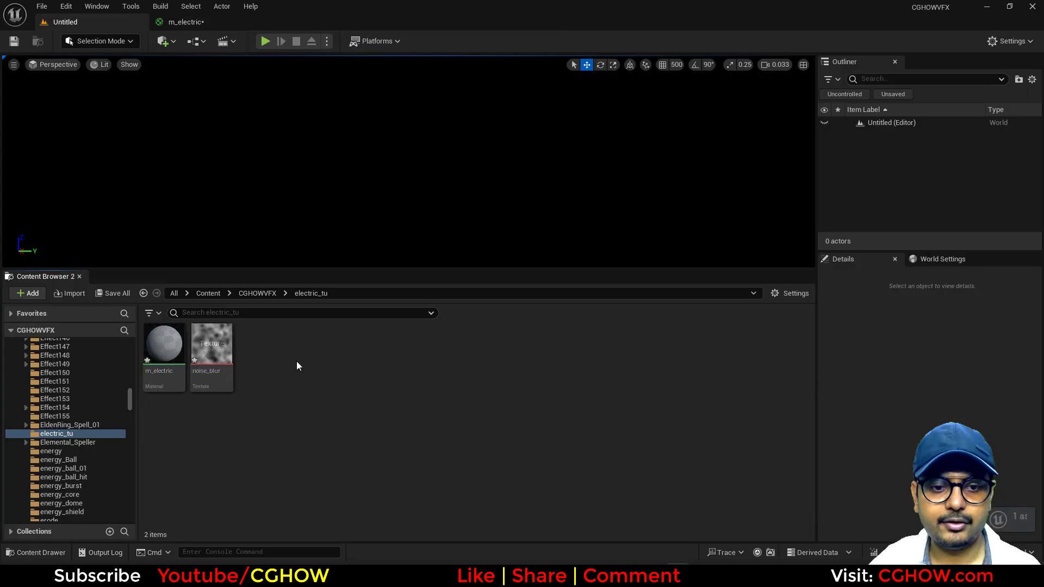
# - Save both m_electric and noise_blur, then go back to the material graph
pyautogui.click(125, 293)
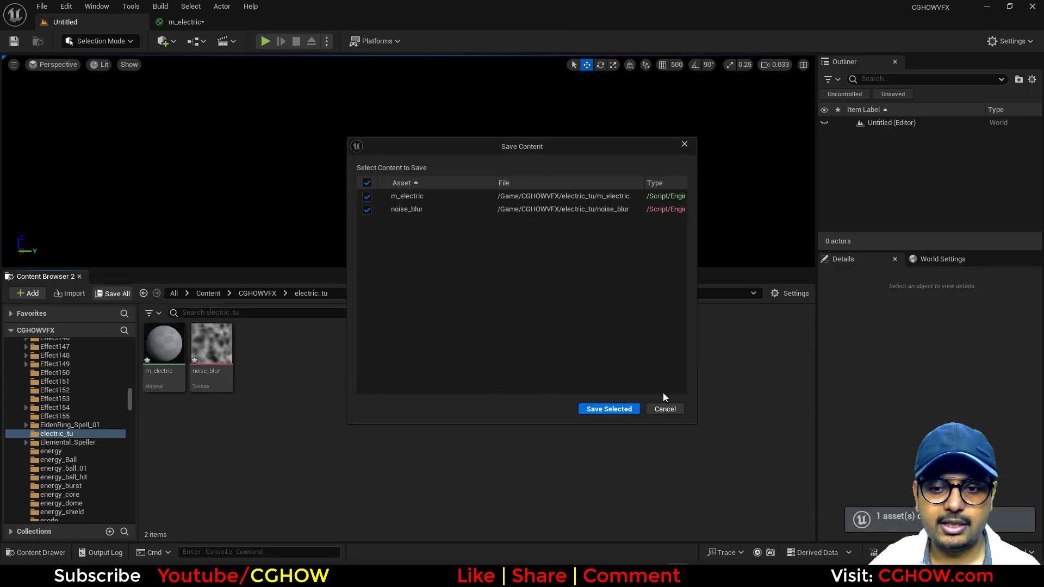
pyautogui.click(607, 409)
pyautogui.click(211, 351)
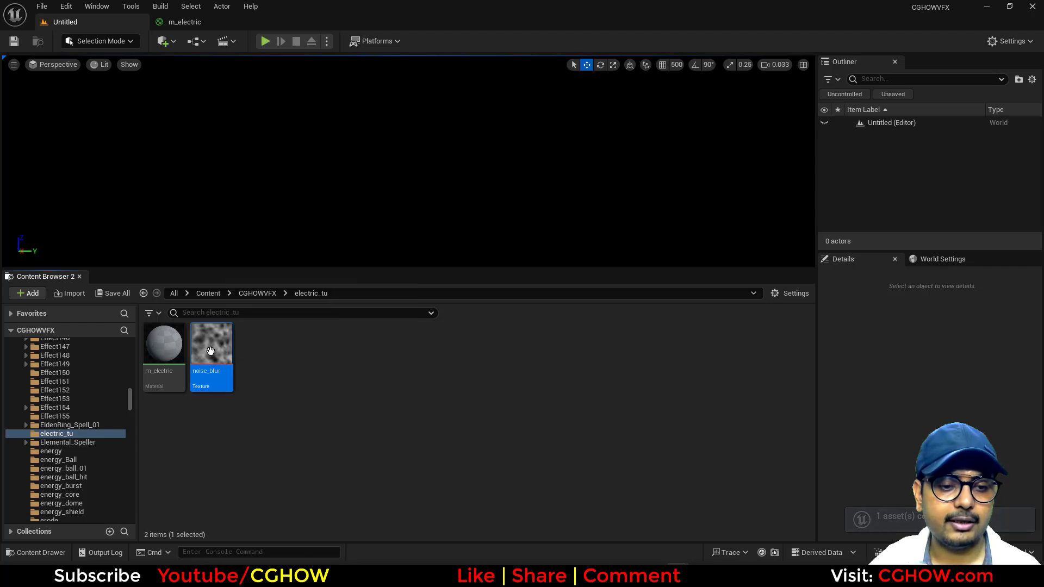
pyautogui.click(178, 22)
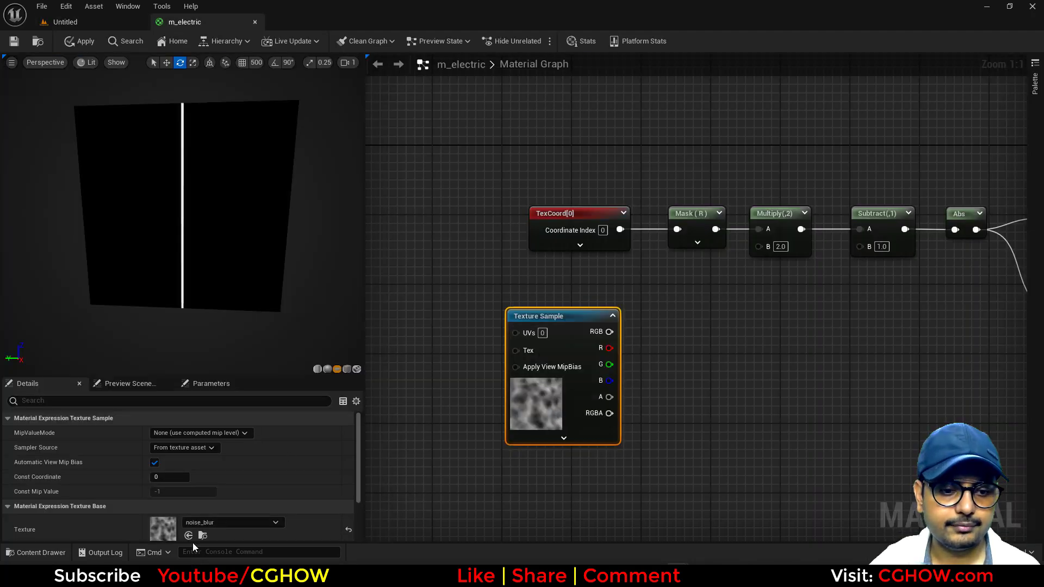
# - Add TexCoord to the noise_blur red channel via Multiply and Add nodes, feeding the Mask
pyautogui.moveTo(608, 291); pyautogui.dragTo(665, 279, button='right')
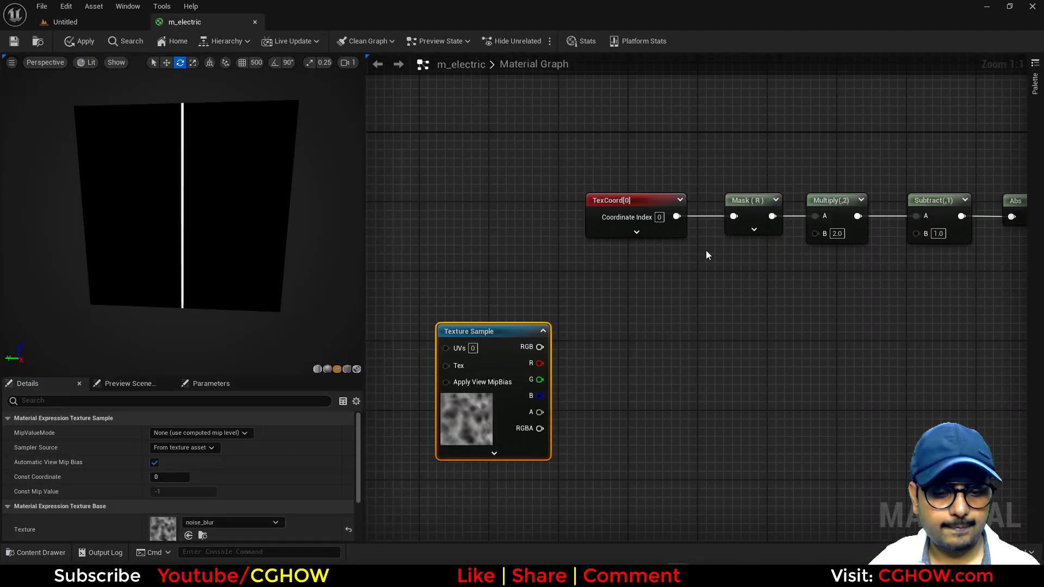
pyautogui.click(680, 270)
pyautogui.moveTo(676, 216); pyautogui.dragTo(688, 293)
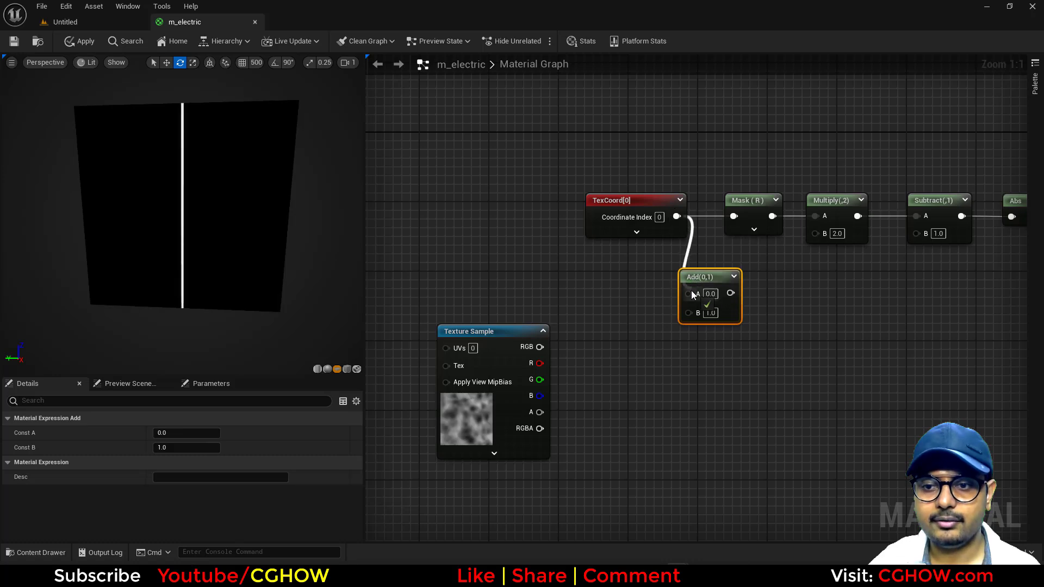
pyautogui.click(600, 363)
pyautogui.click(587, 338)
pyautogui.moveTo(540, 363); pyautogui.dragTo(743, 214)
pyautogui.moveTo(772, 364); pyautogui.dragTo(729, 373, button='right')
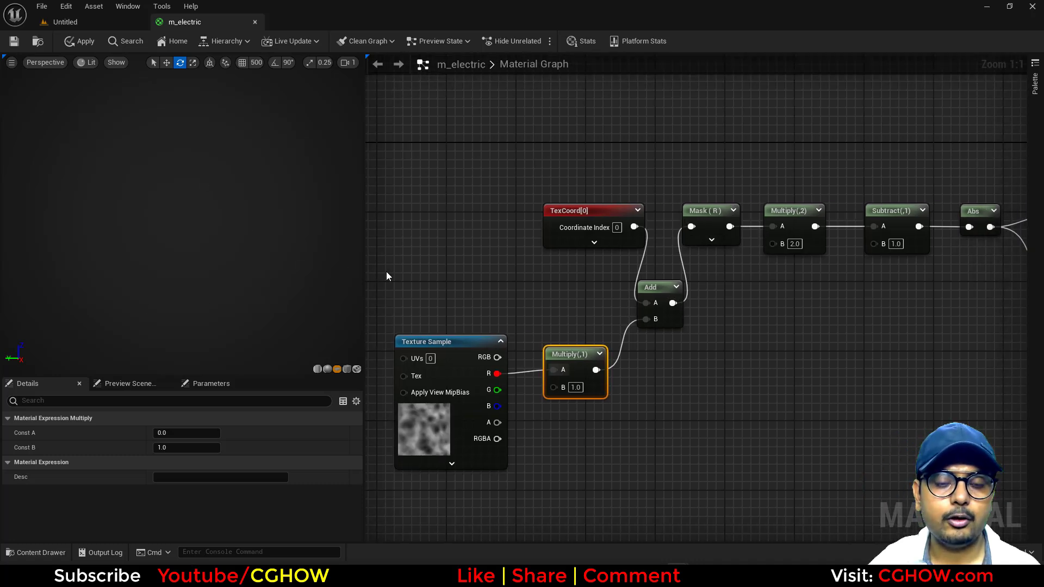
# - Set the noise Multiply's B to 0.1, then 0.2, to warp the line
pyautogui.click(575, 387)
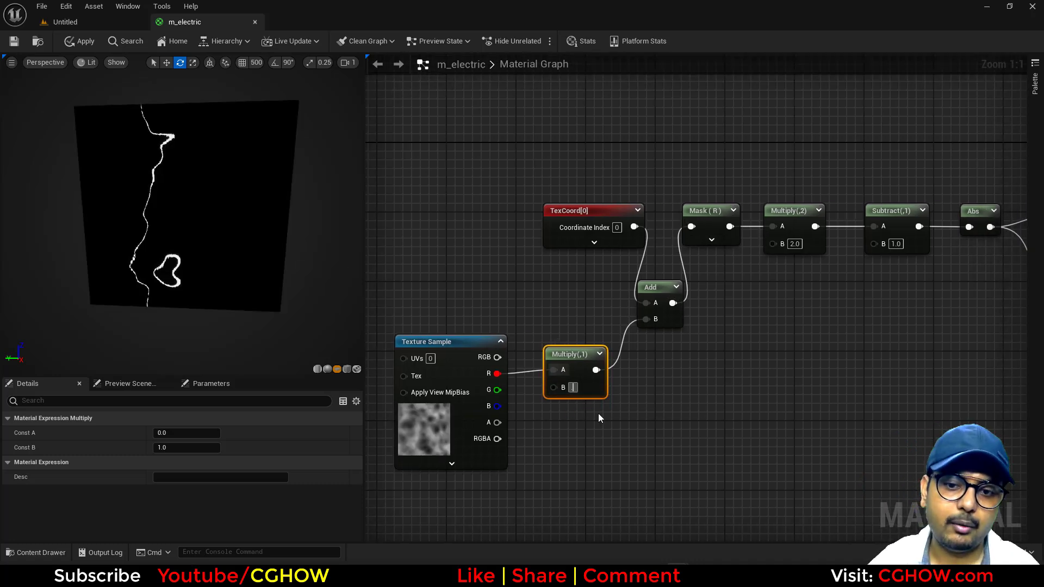
pyautogui.write('0.1')
pyautogui.press('Return')
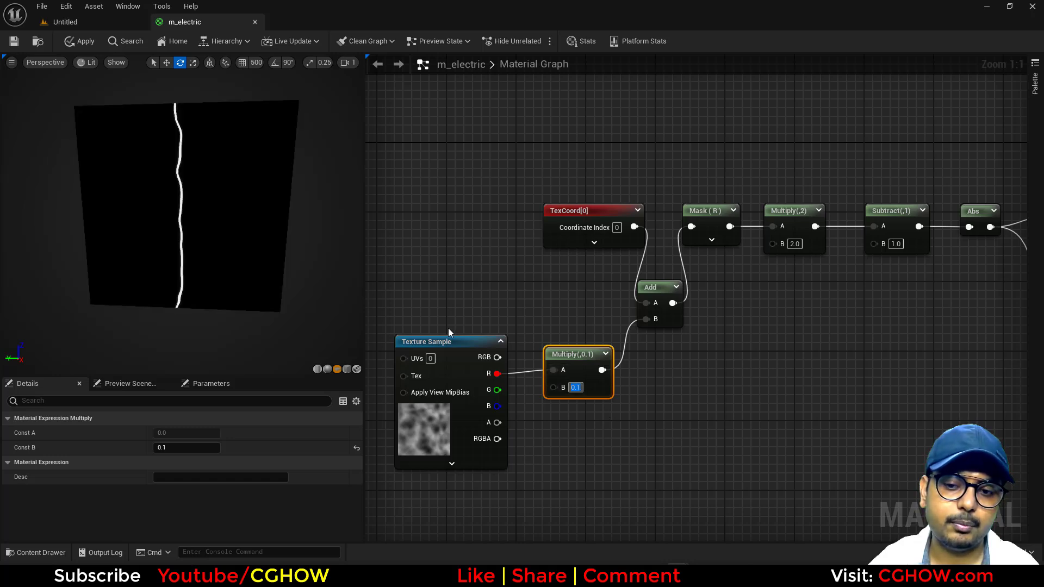
pyautogui.write('0.2')
pyautogui.press('Return')
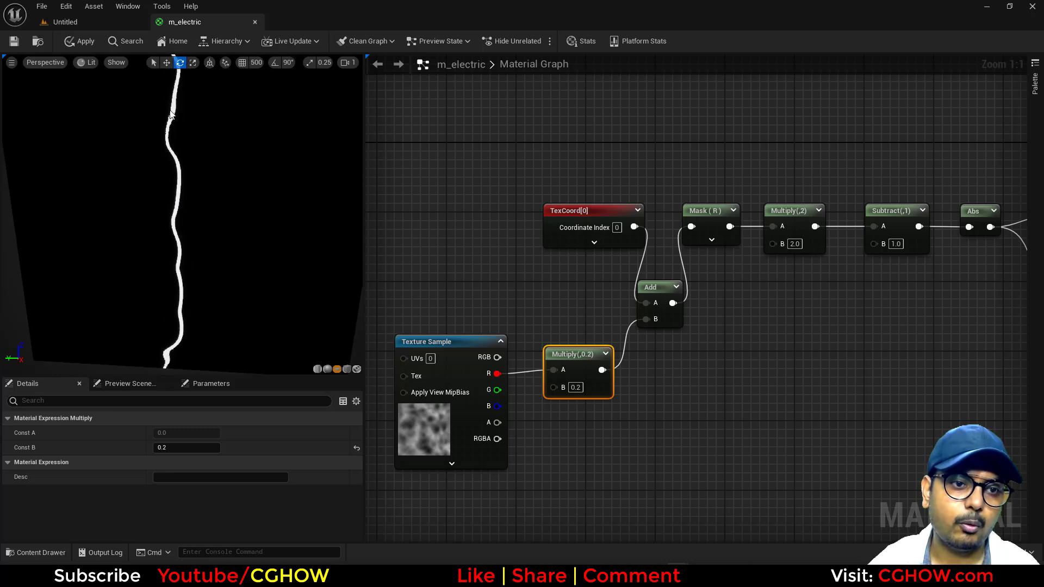
pyautogui.moveTo(461, 385); pyautogui.dragTo(609, 296, button='right')
pyautogui.click(118, 22)
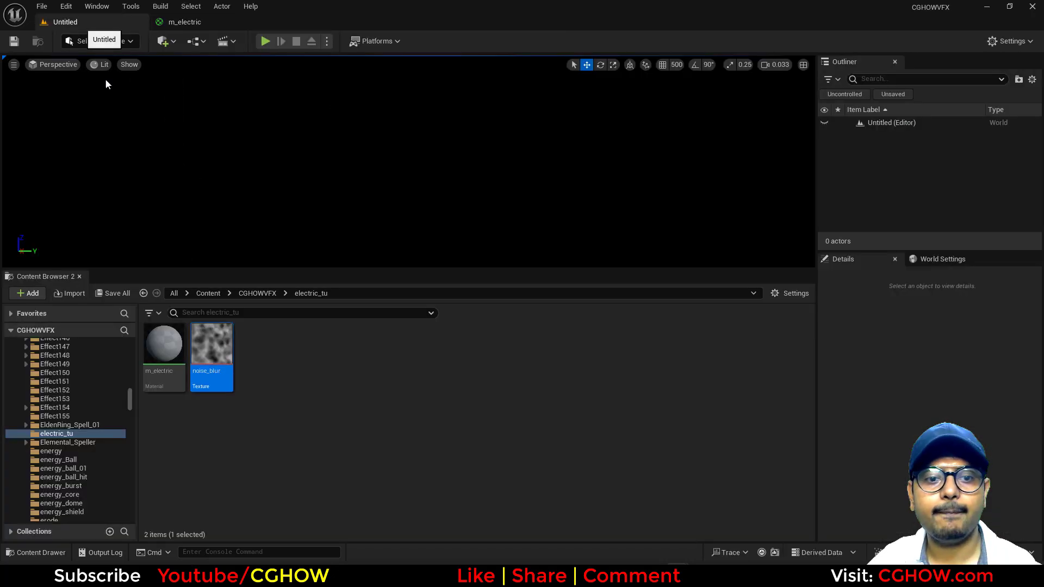
# - Open the noise_blur texture and filter its Details panel for size properties
pyautogui.doubleClick(233, 349)
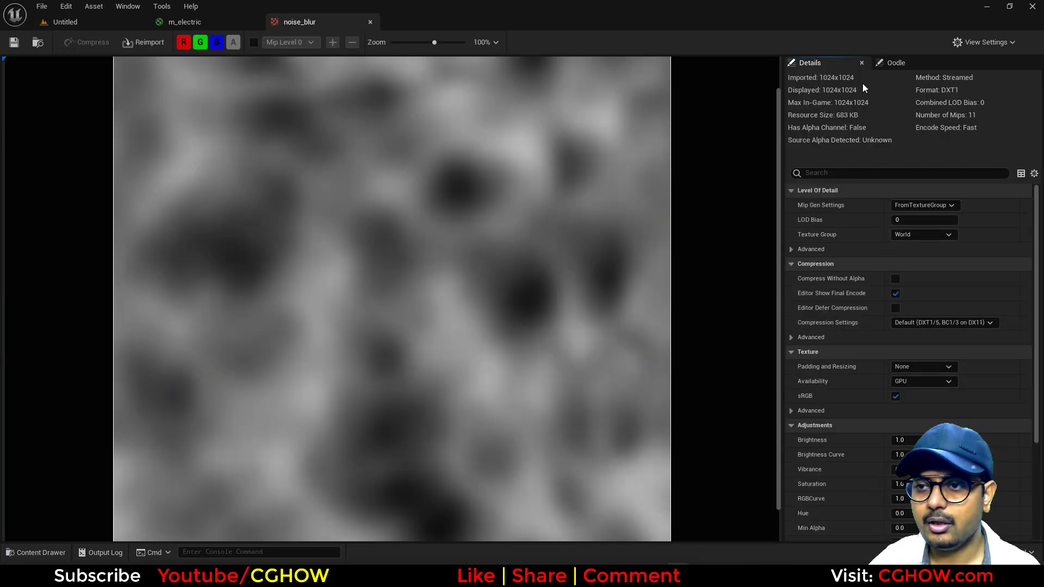
pyautogui.click(857, 172)
pyautogui.write('size')
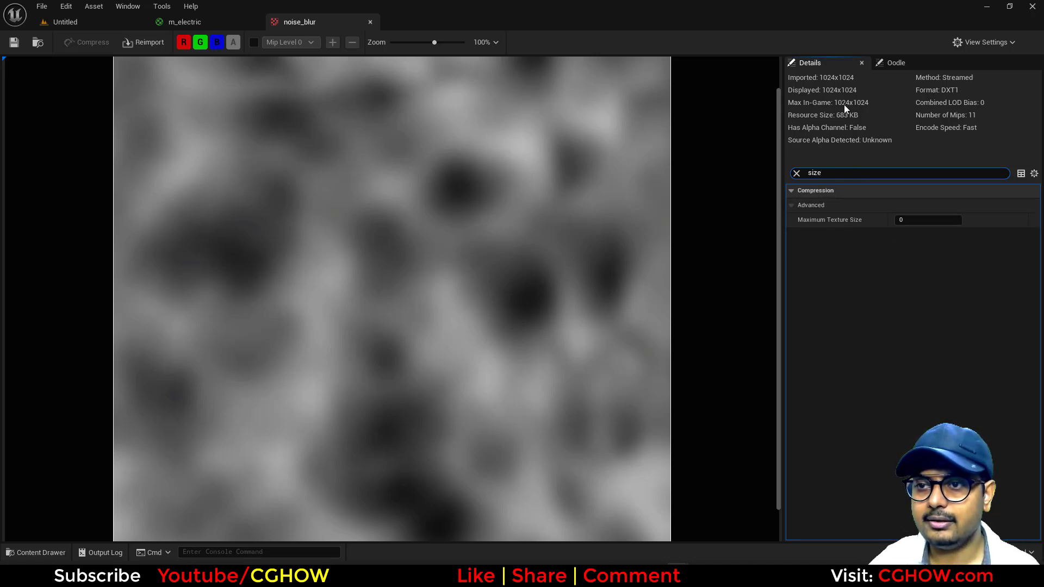
# - Set noise_blur's Maximum Texture Size to 16, after first trying 32, and save the texture
pyautogui.click(901, 219)
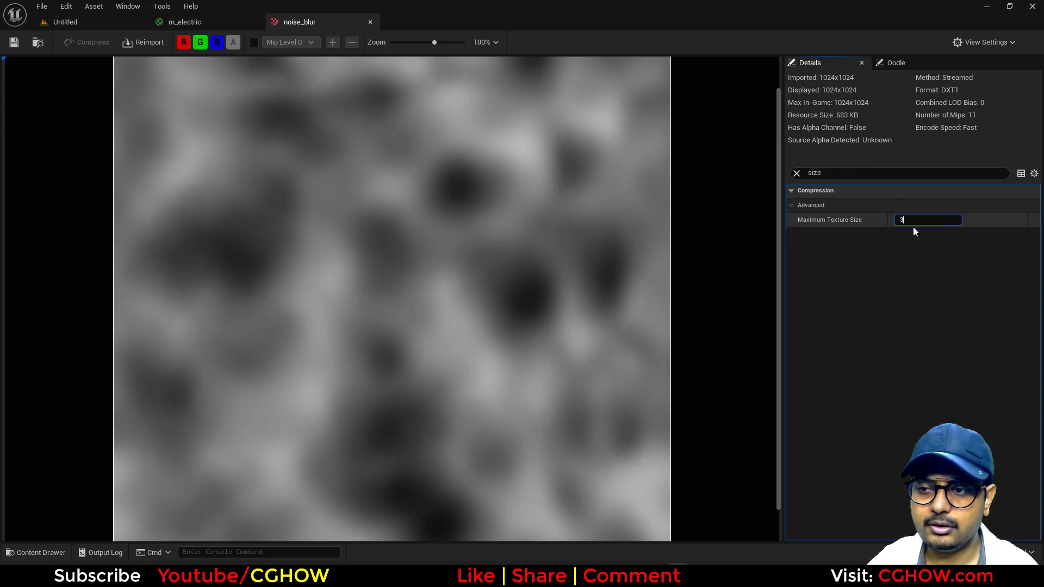
pyautogui.write('32')
pyautogui.press('Return')
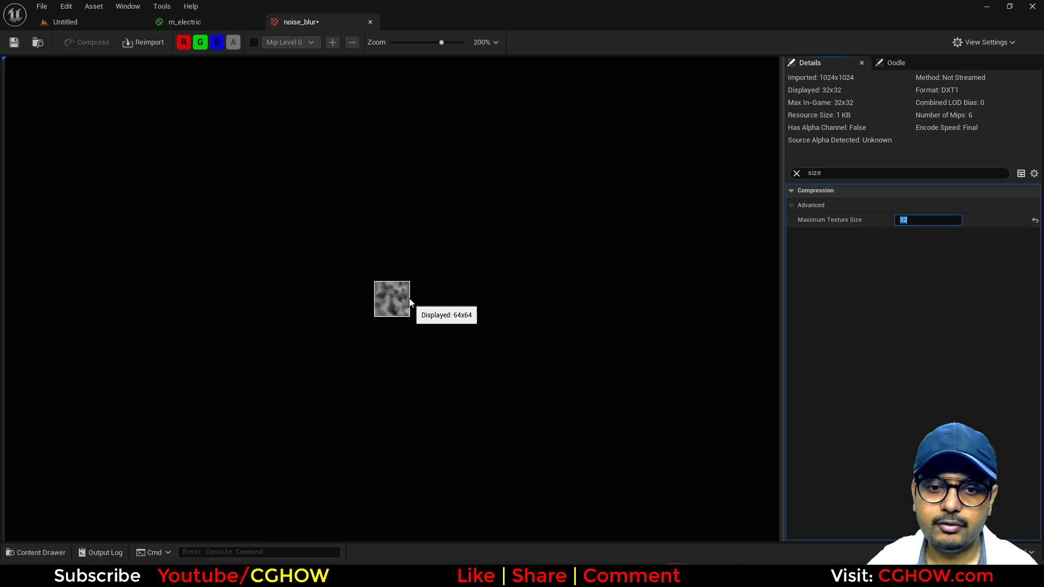
pyautogui.scroll(10, 409, 295)
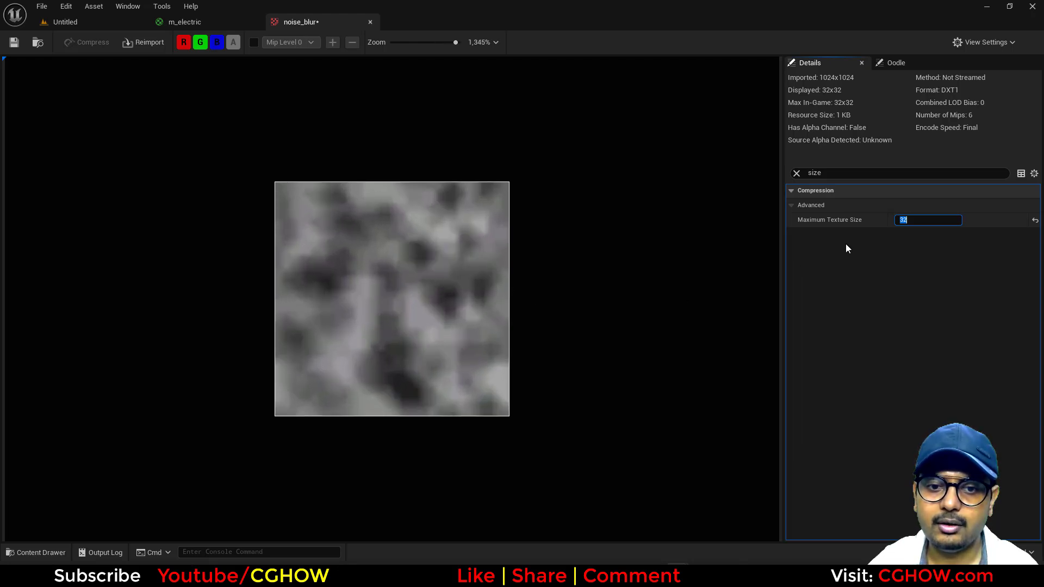
pyautogui.write('16')
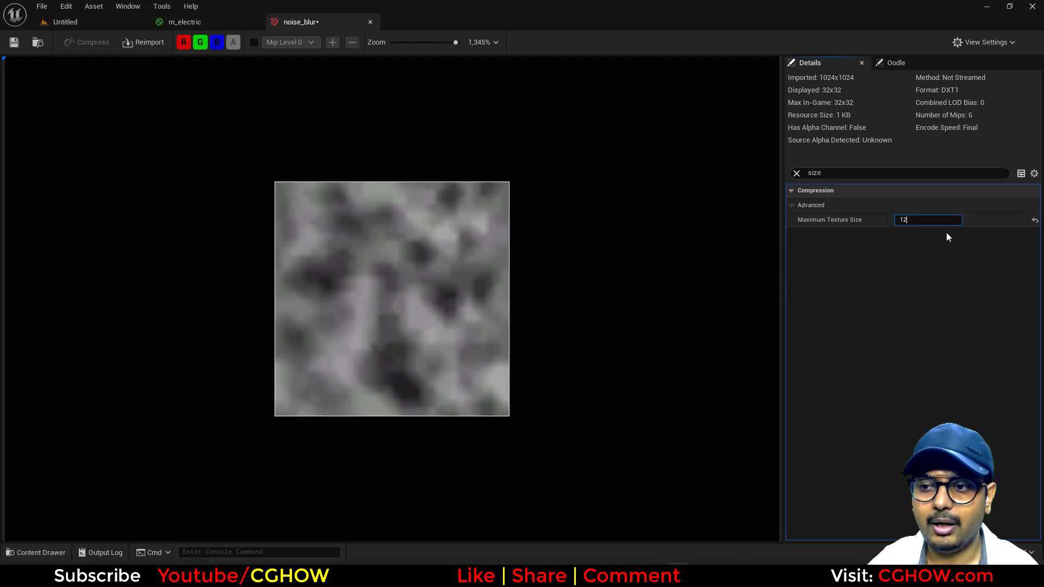
pyautogui.press('Return')
pyautogui.scroll(1, 472, 303)
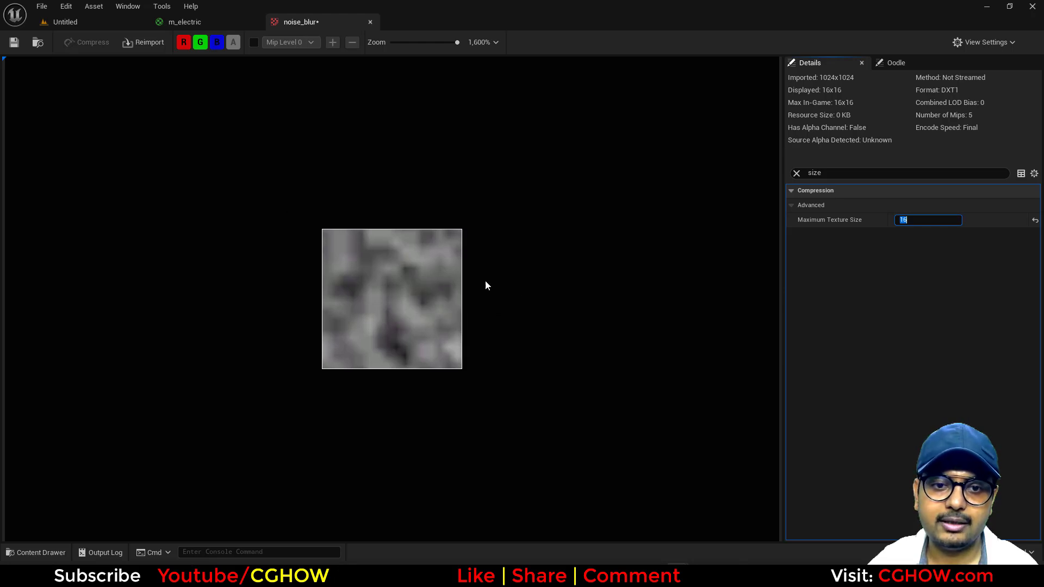
pyautogui.click(15, 44)
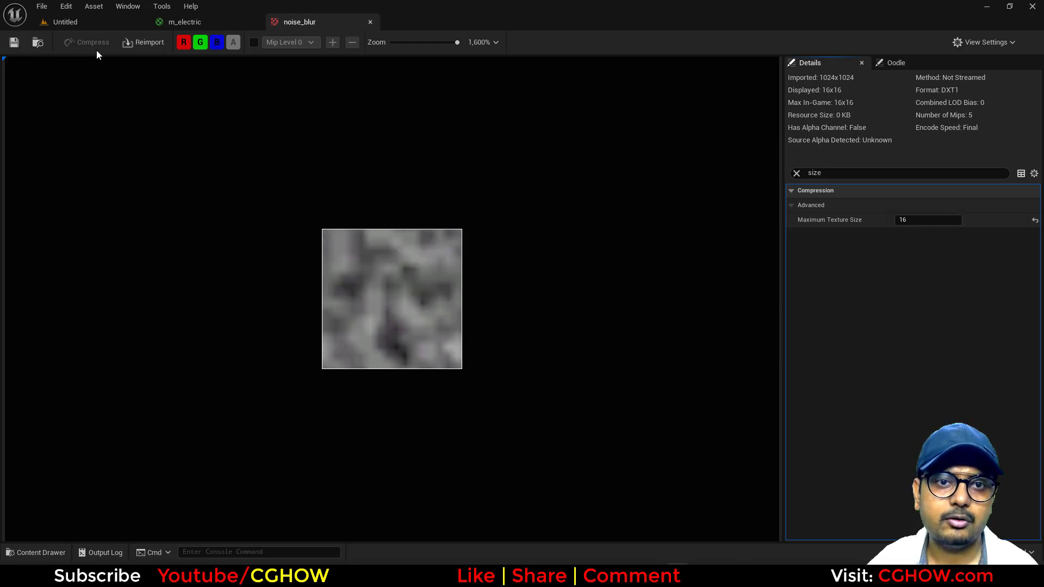
pyautogui.click(197, 17)
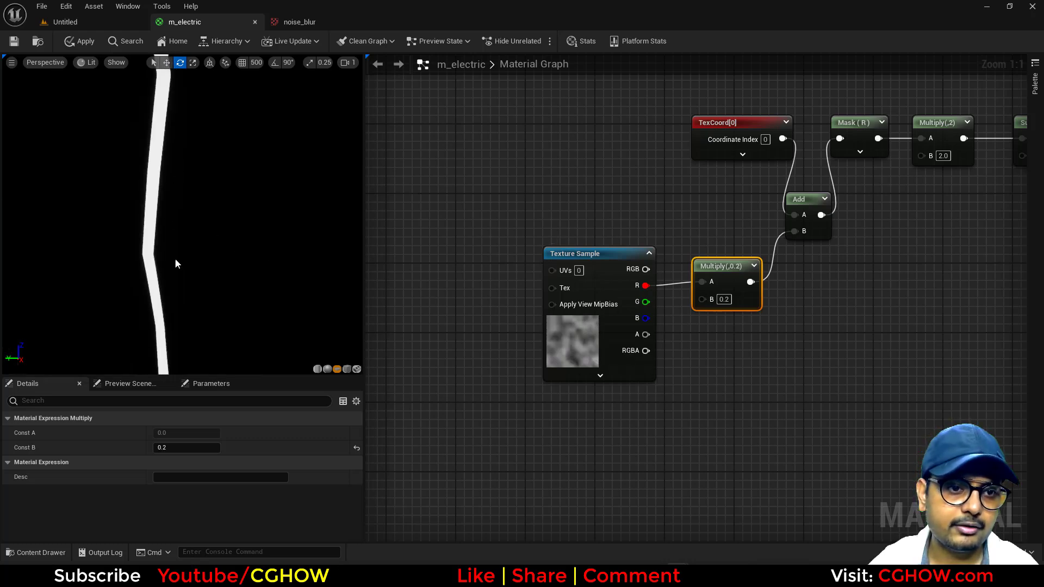
# - Change the Multiply node's B value from 0.2 to 0.3 in m_electric
pyautogui.scroll(-5, 191, 158)
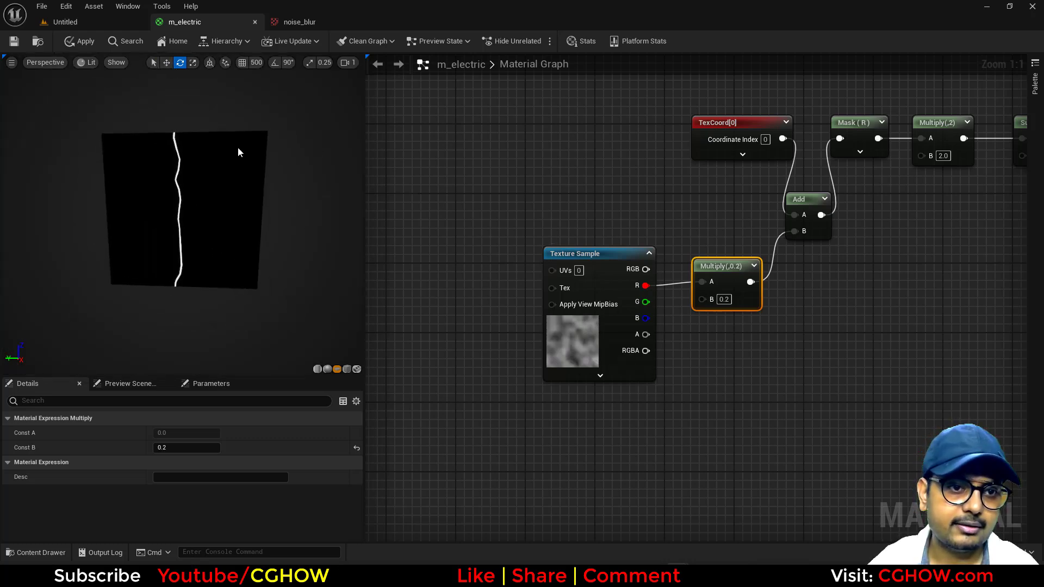
pyautogui.scroll(5, 237, 147)
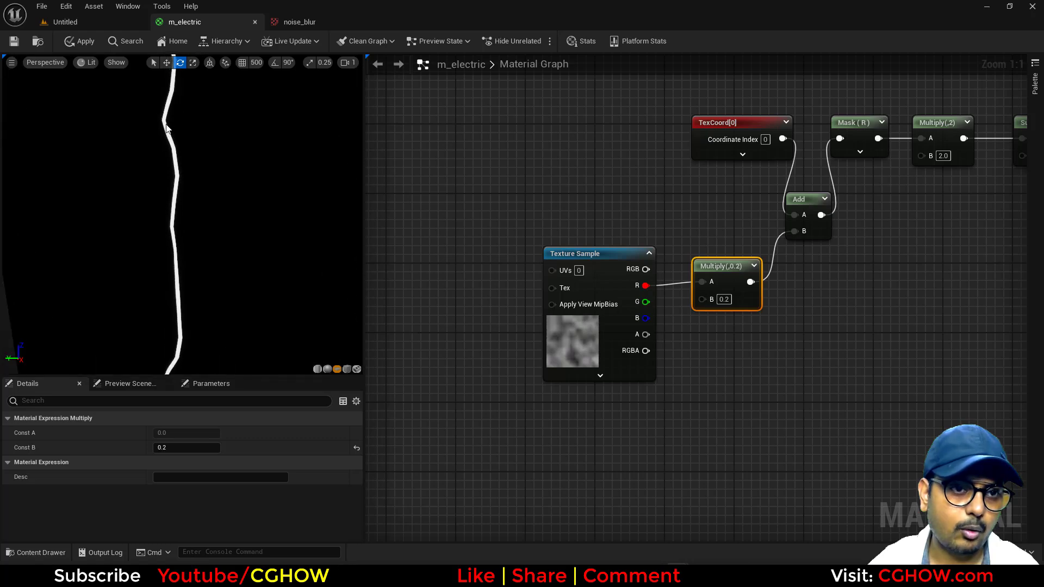
pyautogui.scroll(-4, 207, 240)
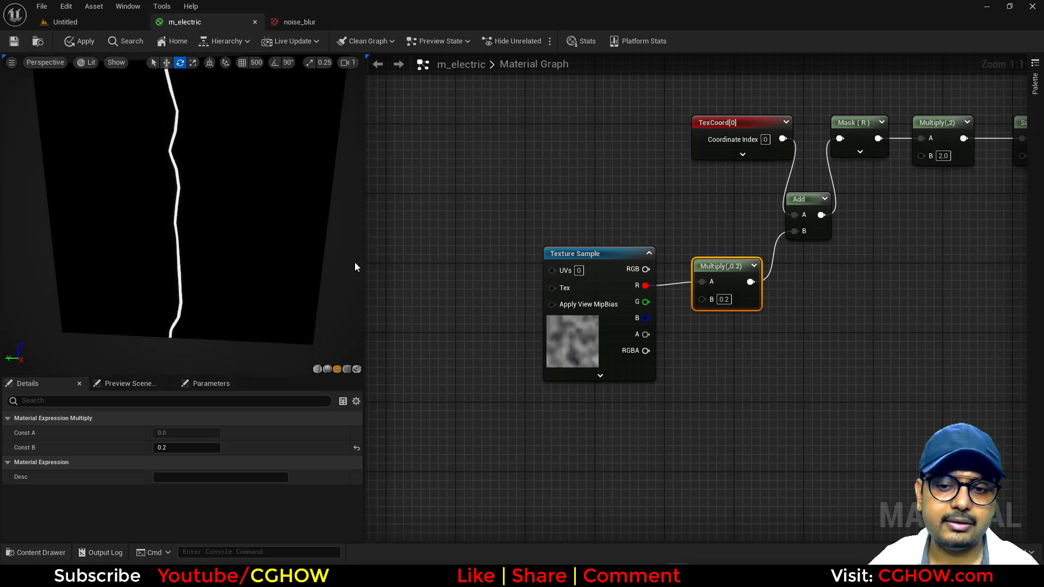
pyautogui.click(729, 299)
pyautogui.write('0.3')
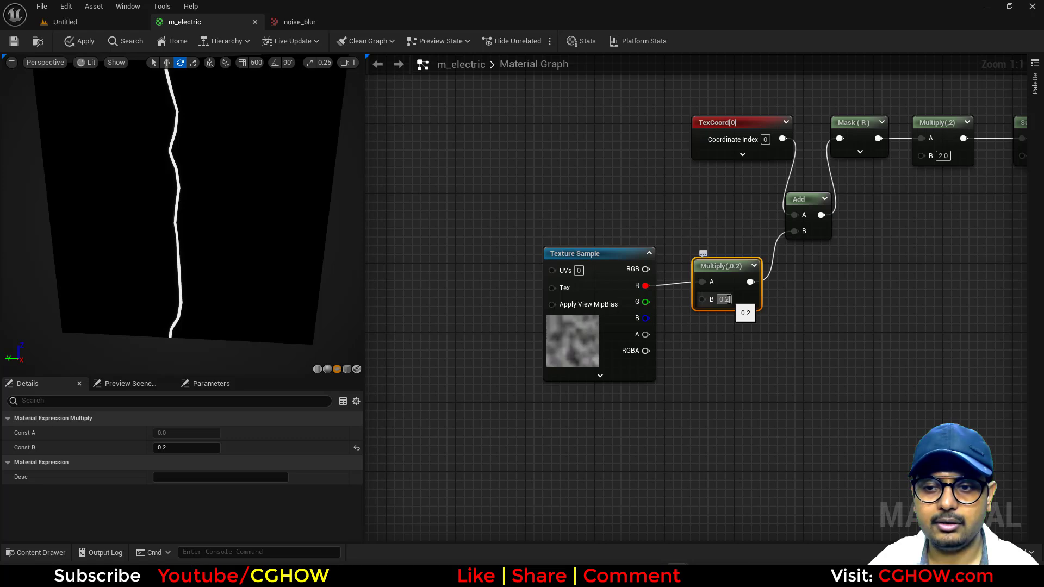
pyautogui.press('Return')
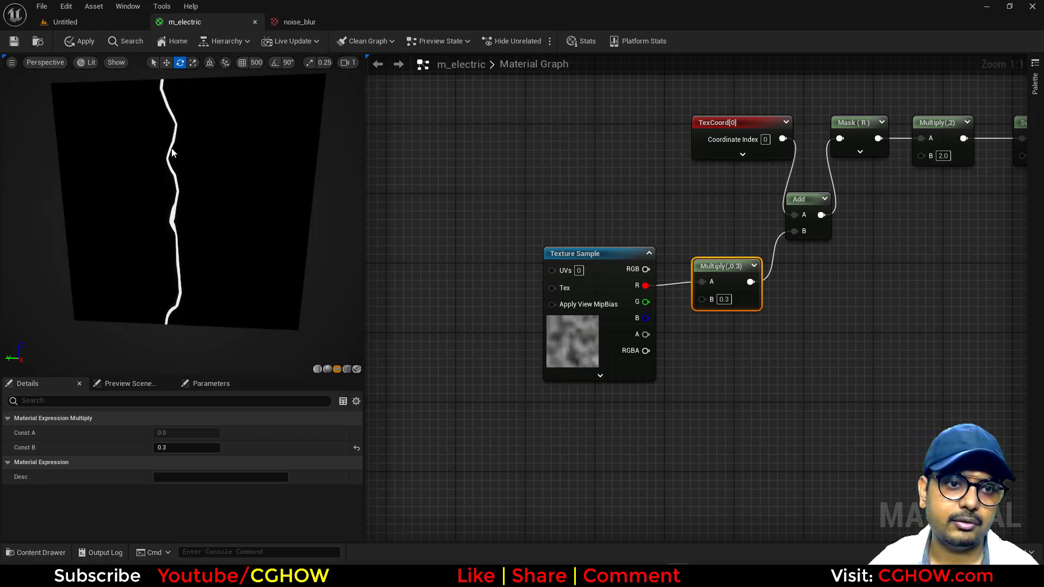
pyautogui.moveTo(723, 326); pyautogui.dragTo(377, 445, button='right')
pyautogui.moveTo(517, 328); pyautogui.dragTo(899, 252, button='right')
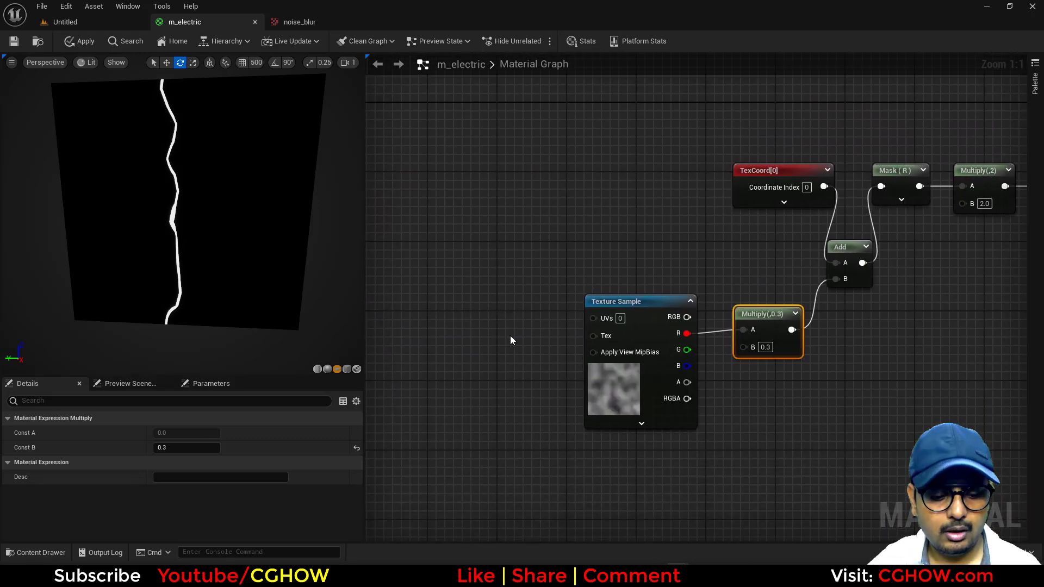